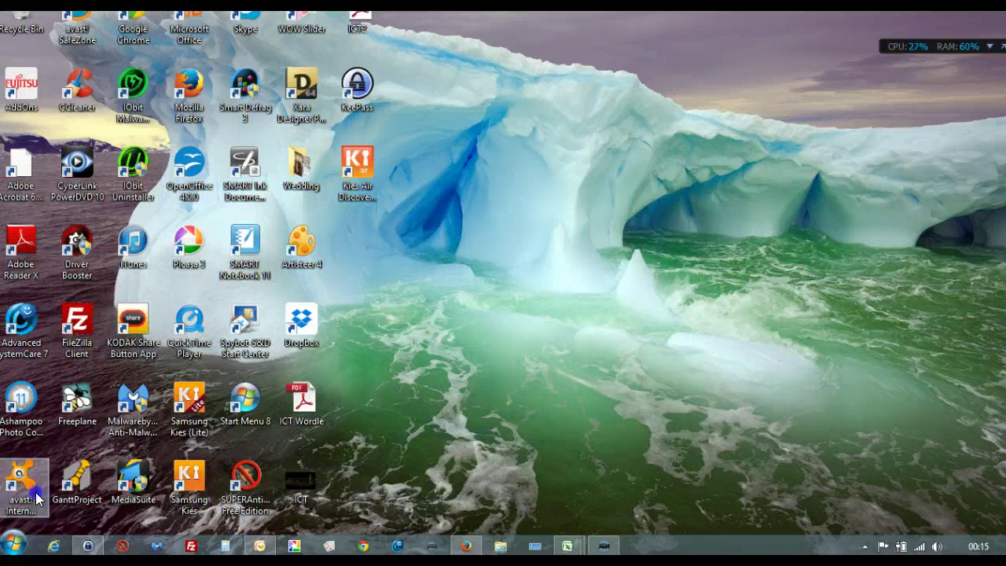
Step: Launch Microsoft Office Outlook 2007 from the Start menu's Microsoft Office folder
click(13, 542)
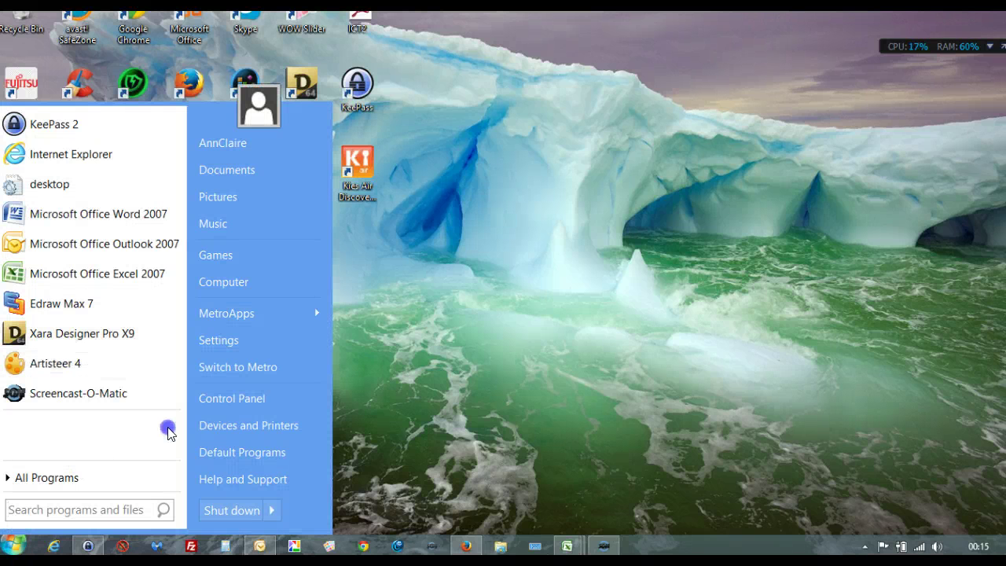
click(103, 475)
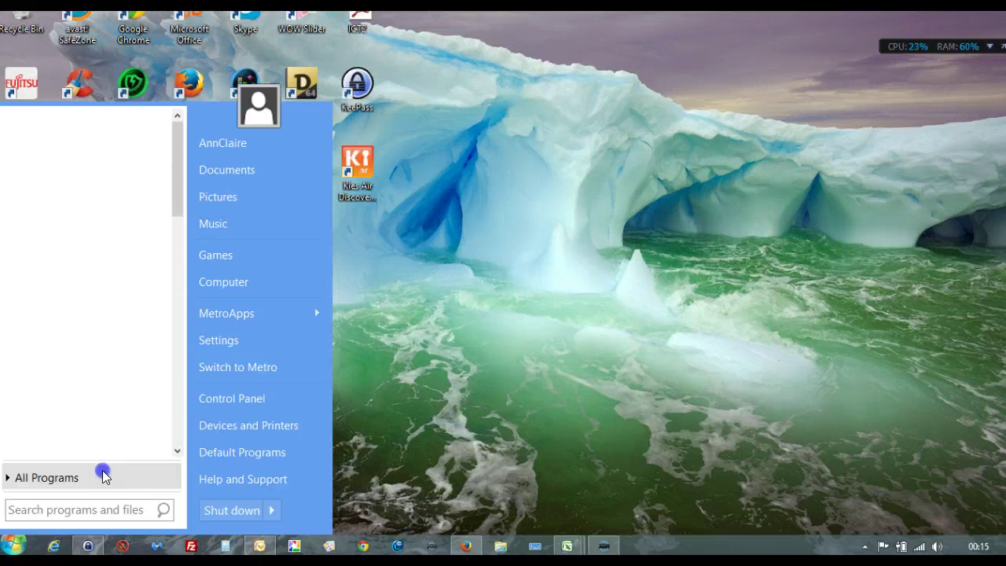
drag(176, 202, 180, 360)
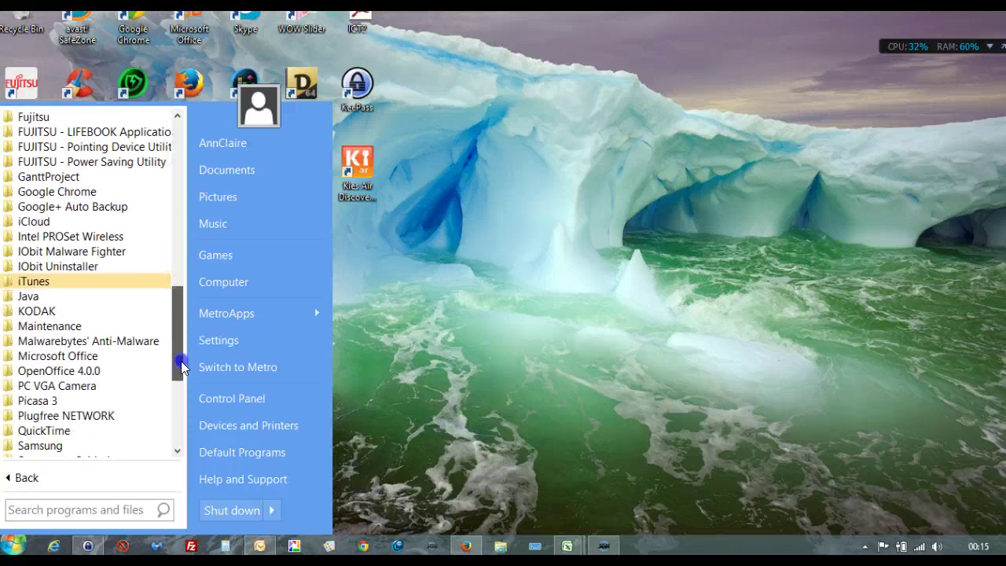
click(91, 357)
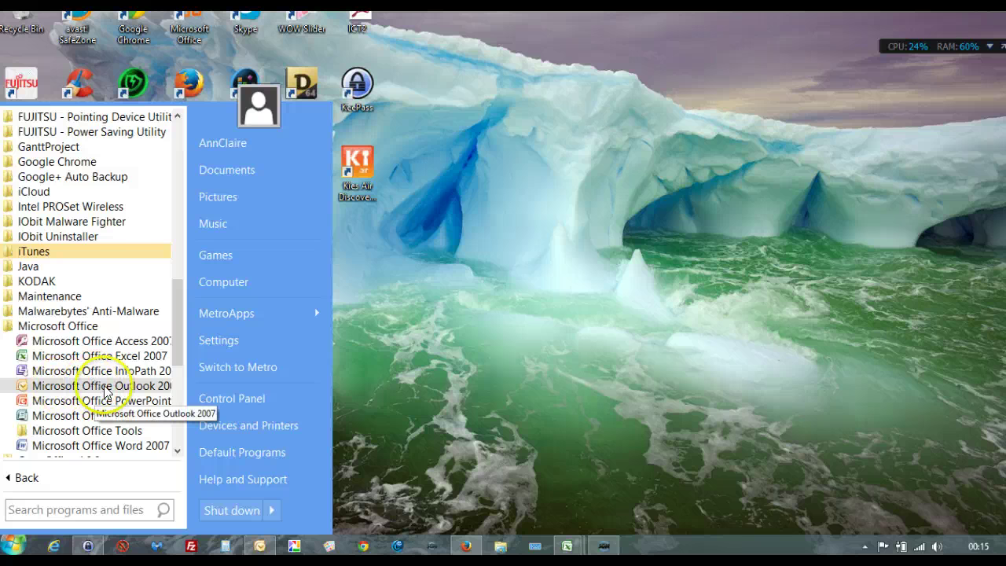
click(146, 387)
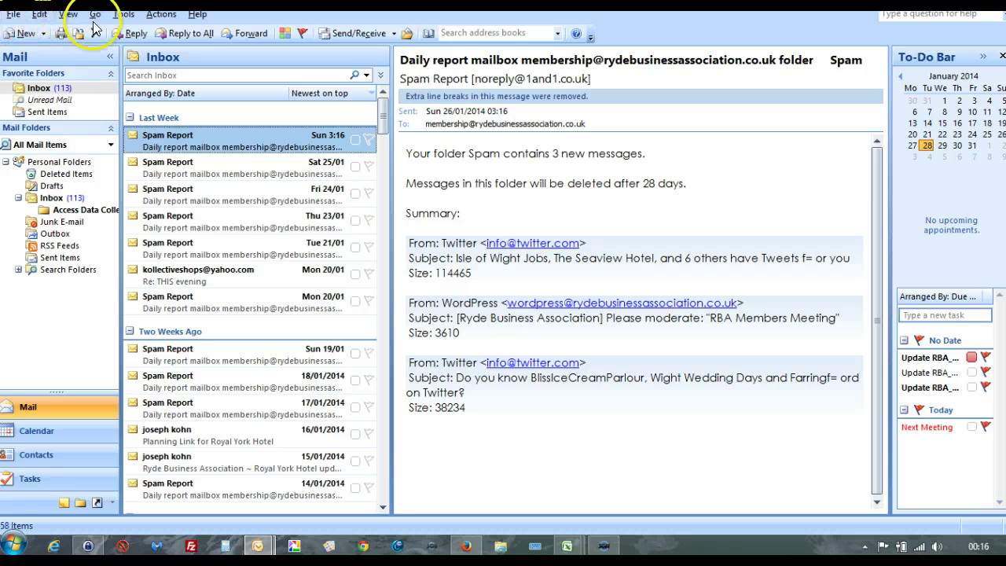
Step: Open Account Settings from the Tools menu to list the existing POP/SMTP account
right_click(122, 15)
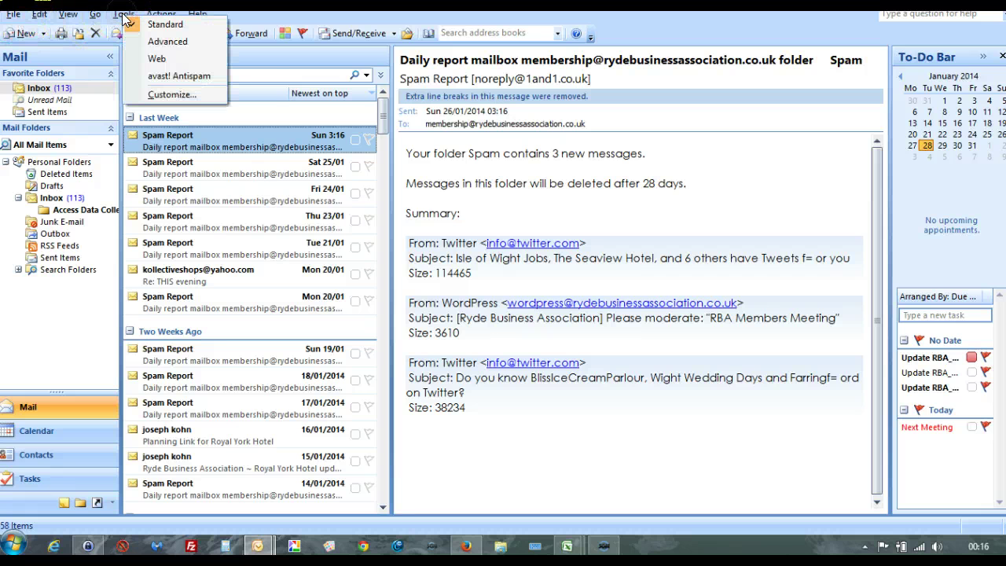
click(124, 15)
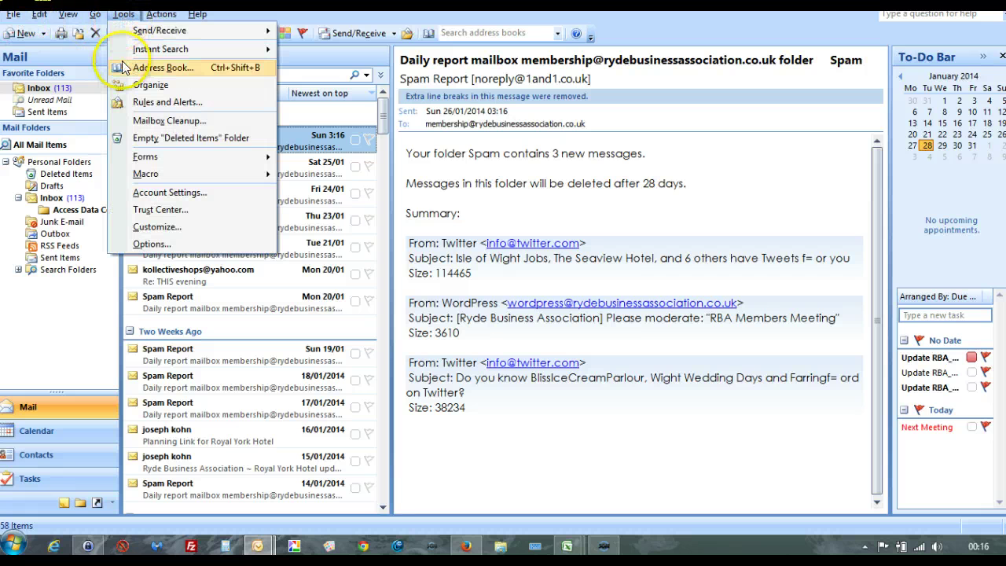
click(188, 196)
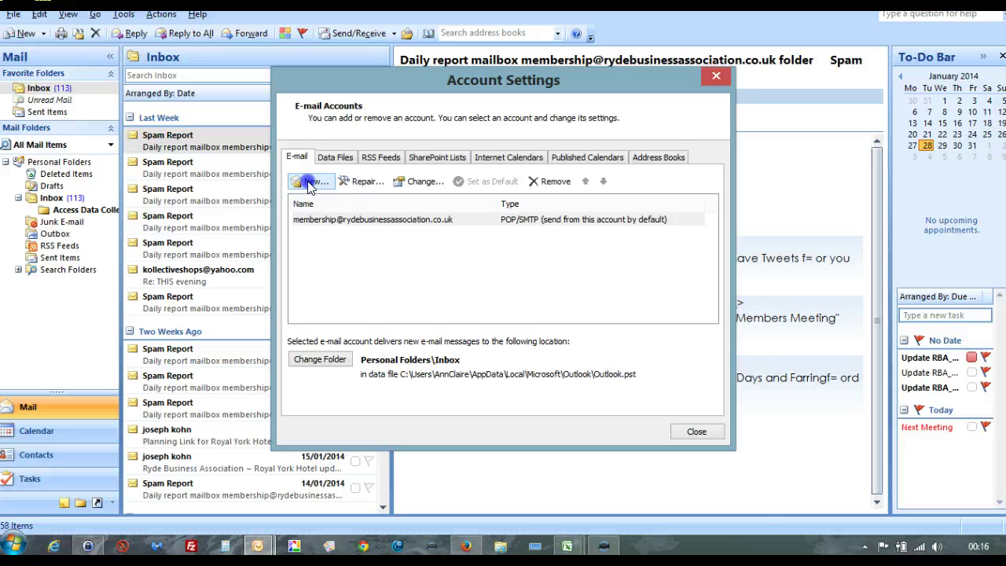
Step: Start a new account, keeping Microsoft Exchange, POP3, IMAP, or HTTP as the service type
click(311, 181)
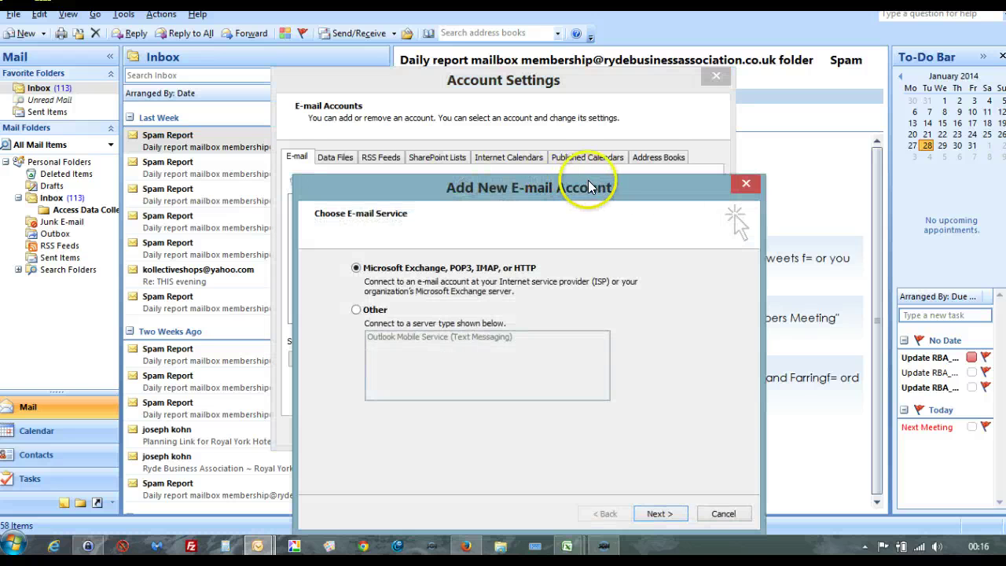
drag(590, 187, 555, 81)
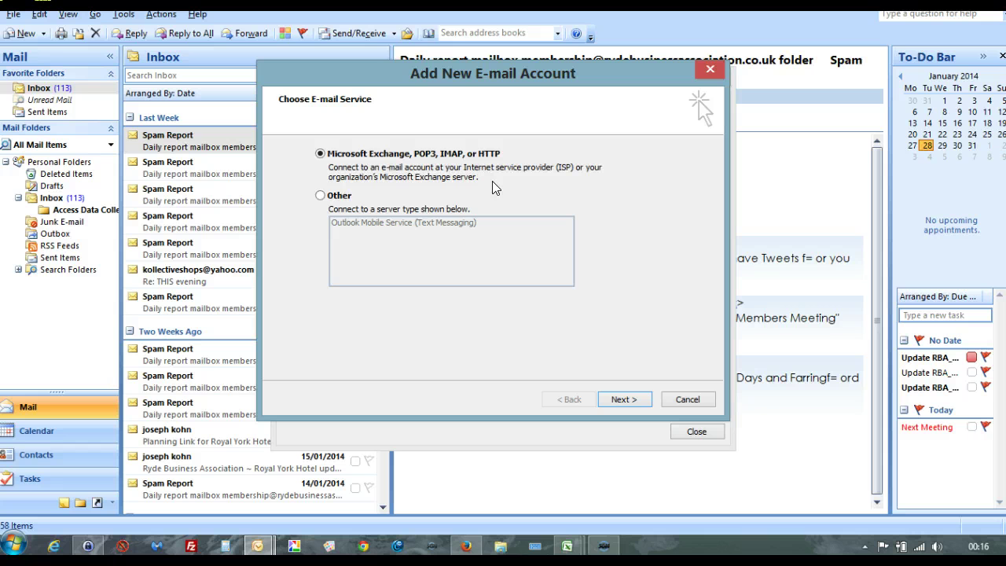
click(633, 400)
Step: Enter the user's name and Yahoo e-mail address, then switch to the password manager
click(384, 163)
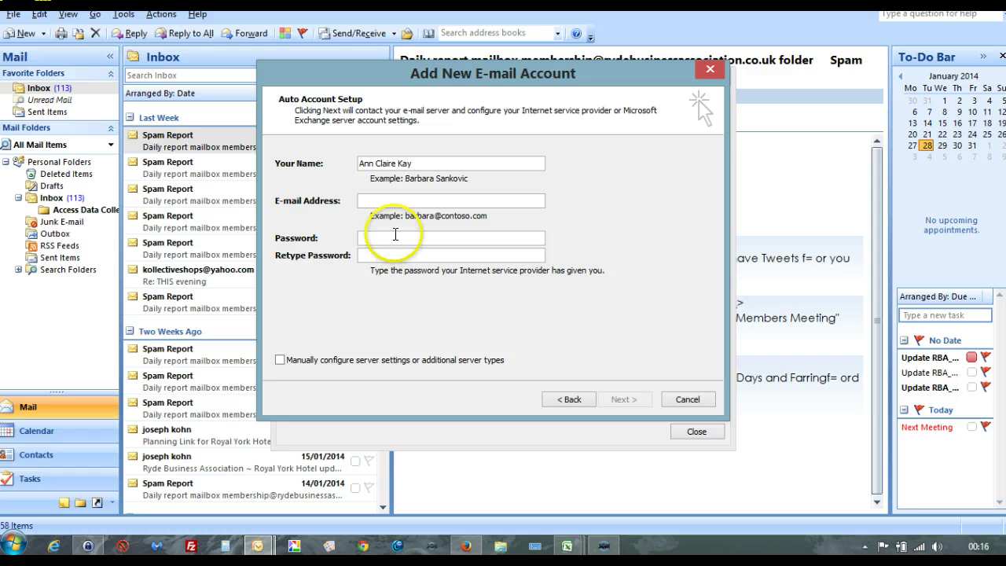
click(382, 198)
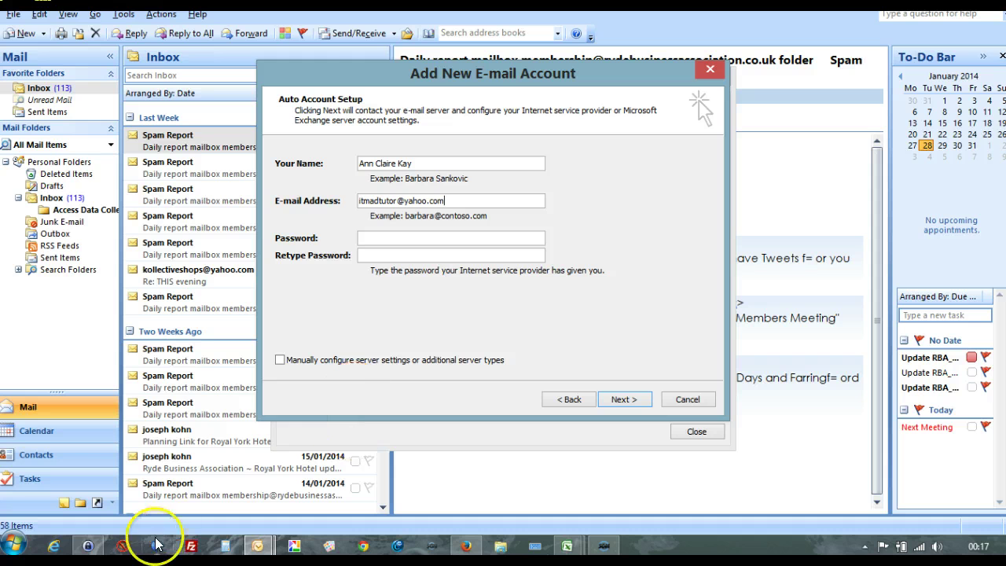
click(87, 547)
Step: Copy the Yahoo Mail entry's password in KeePass and return to Outlook
click(88, 553)
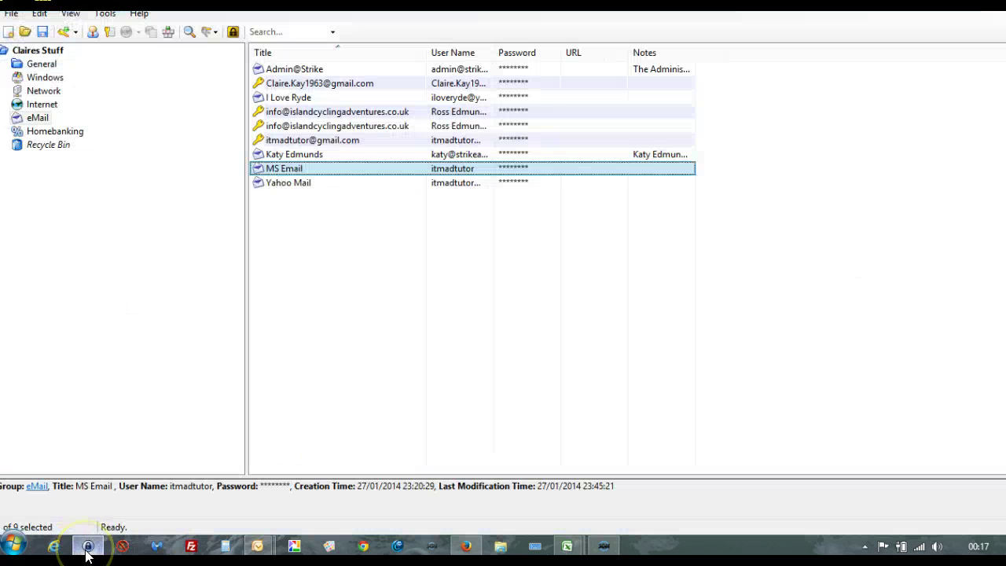
right_click(512, 186)
click(540, 209)
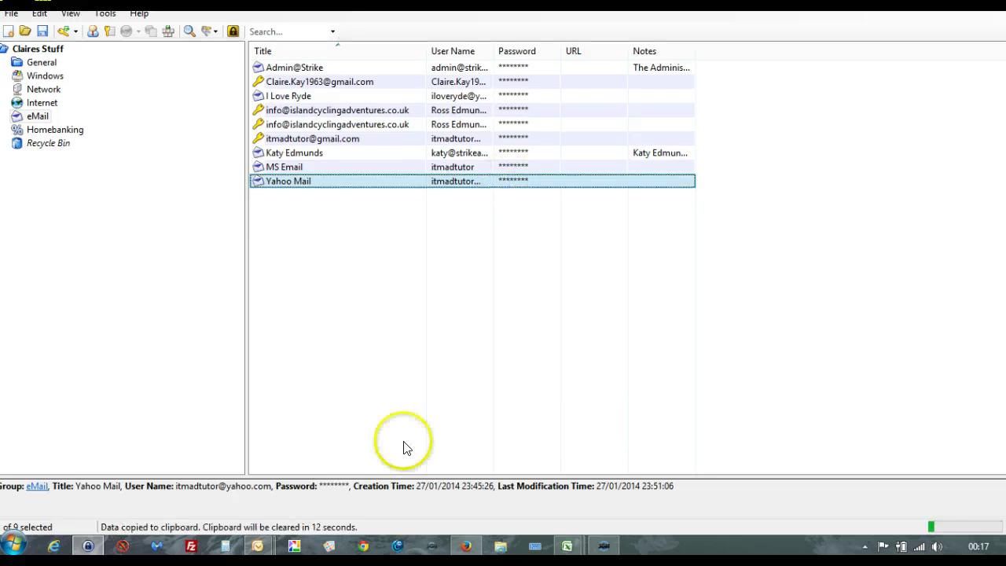
click(258, 550)
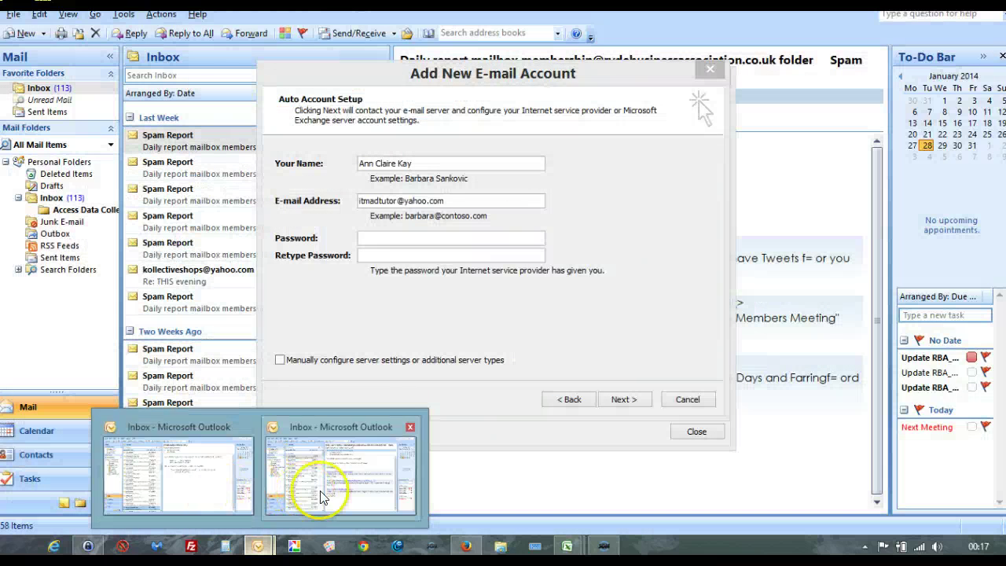
Step: Paste the password into both password fields, run automatic setup, and retry after the logon failure
click(321, 495)
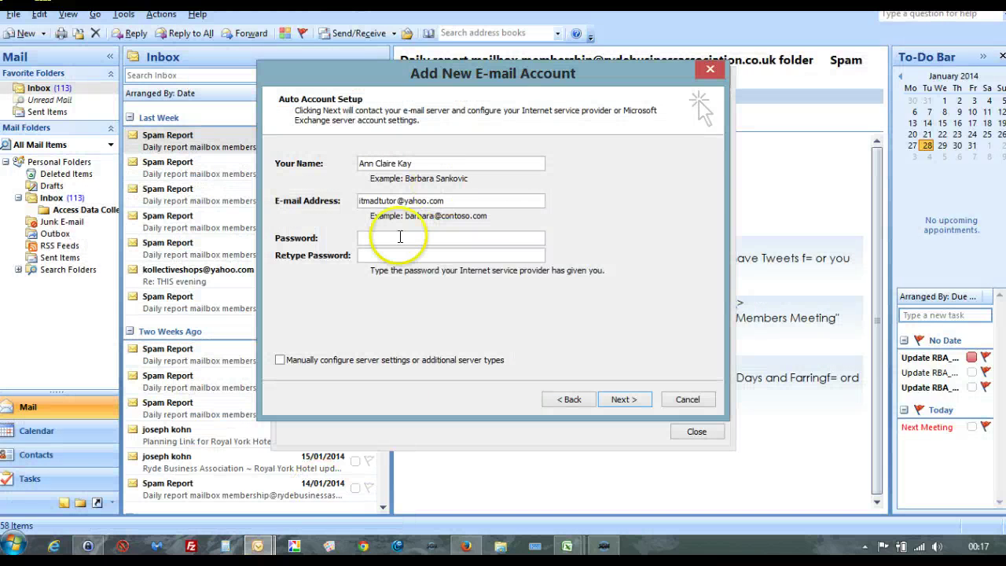
click(391, 237)
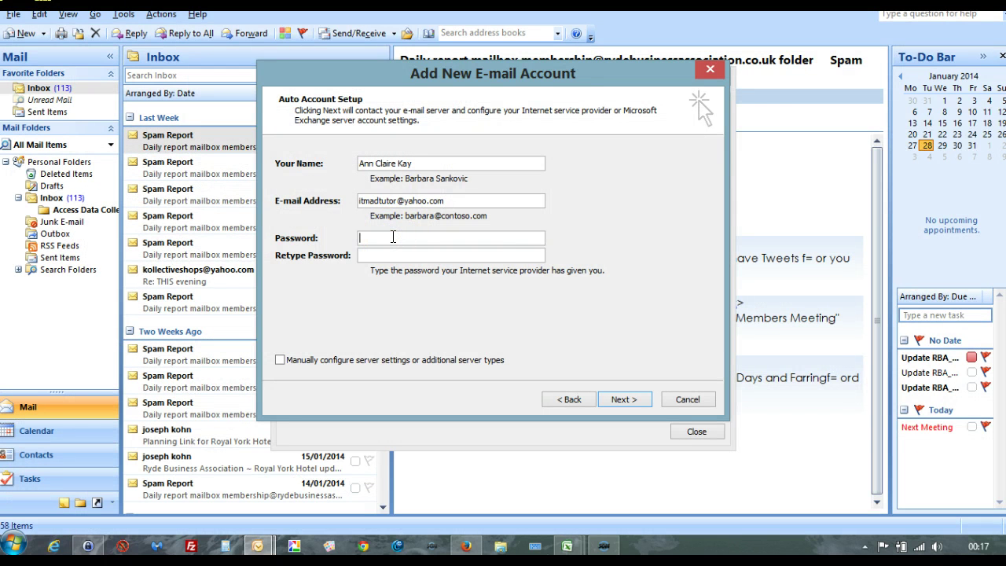
click(391, 252)
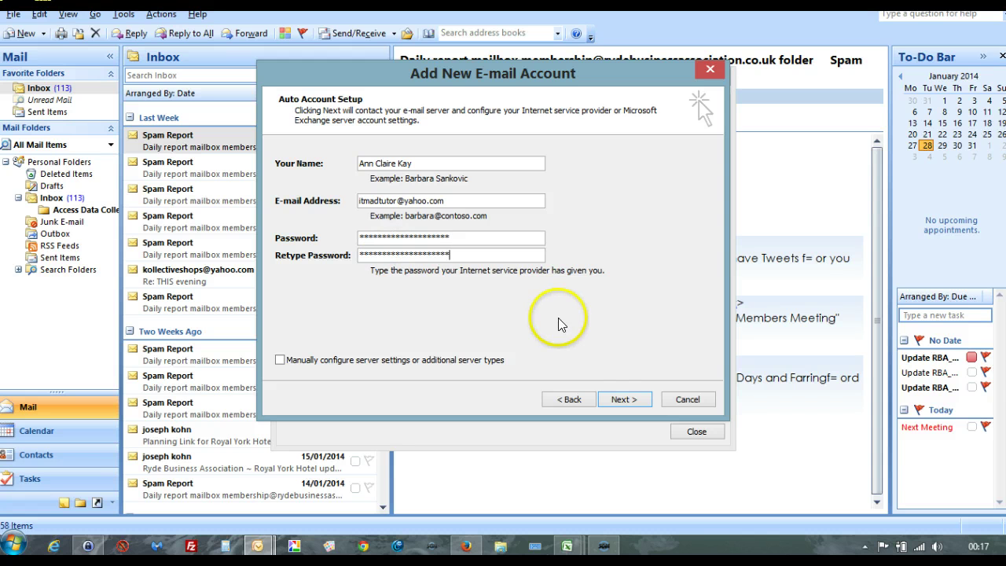
click(624, 399)
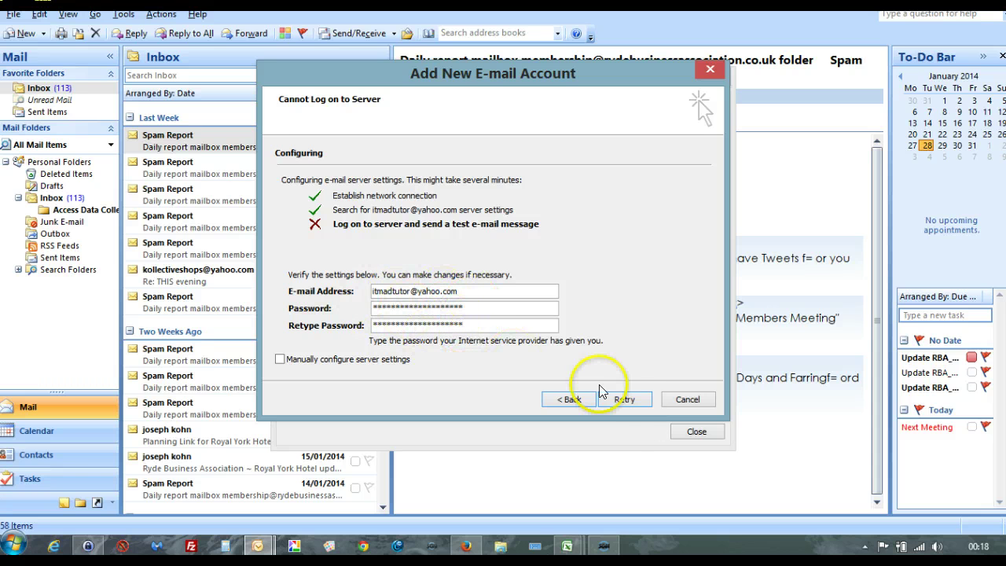
click(624, 400)
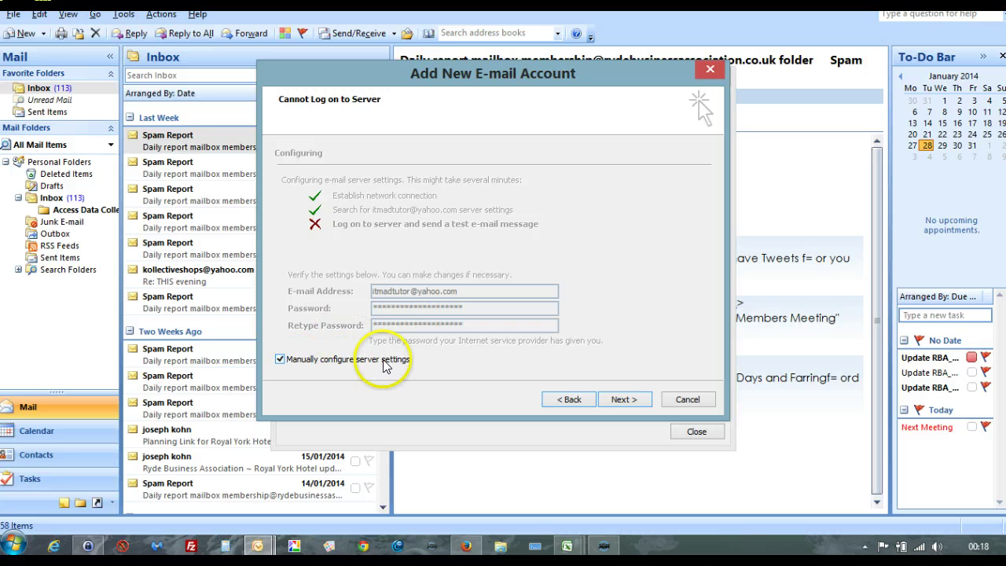
click(619, 401)
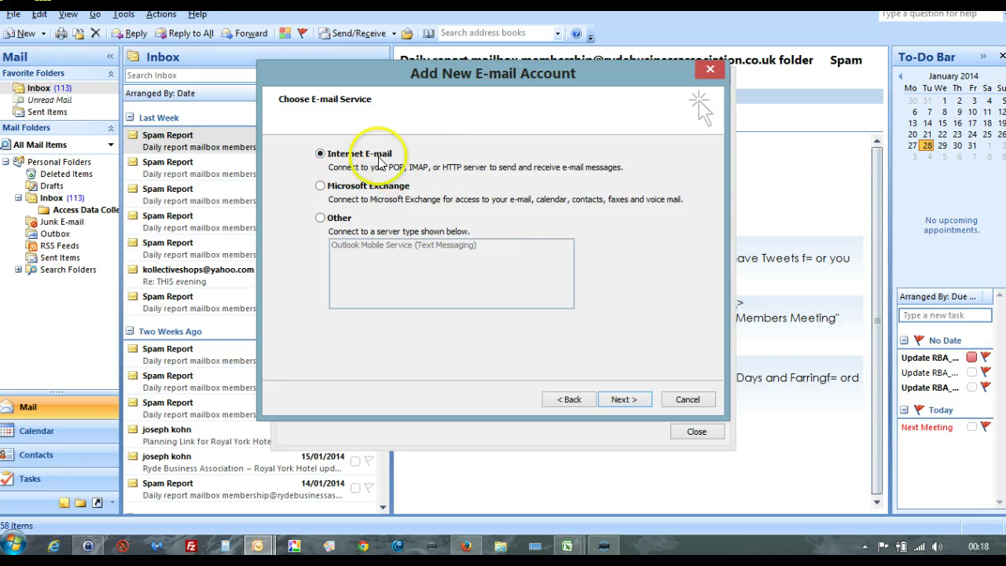
click(628, 401)
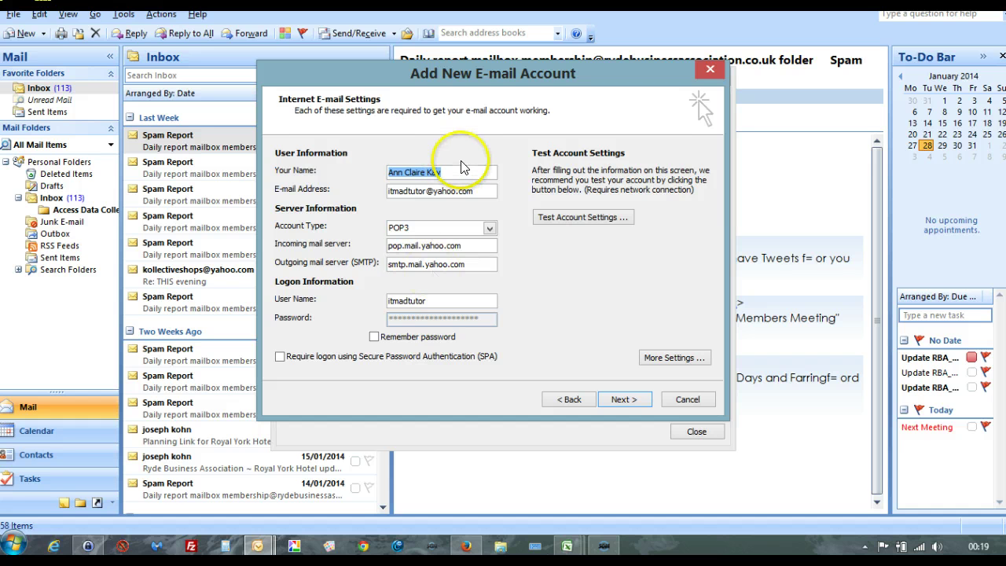
click(474, 188)
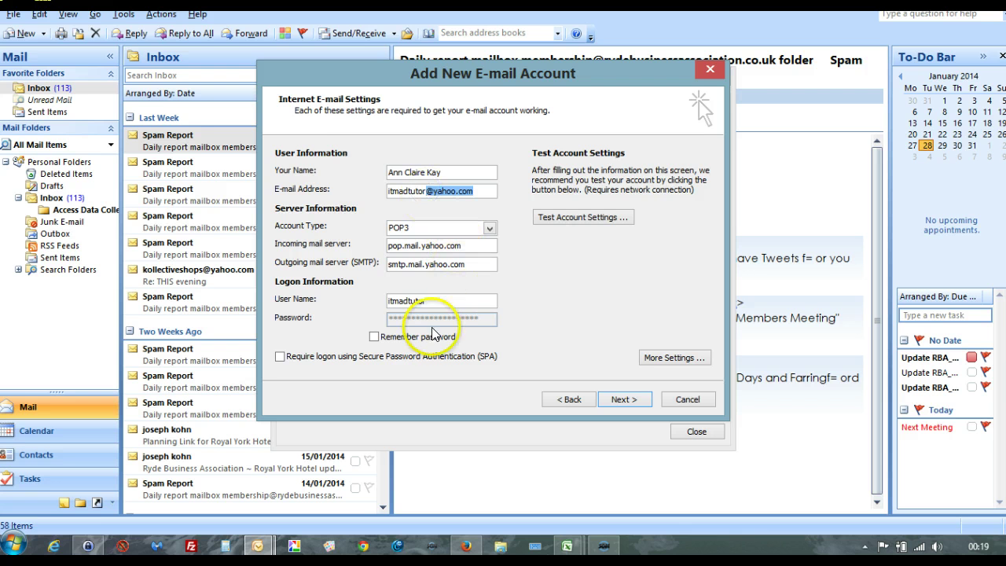
click(427, 301)
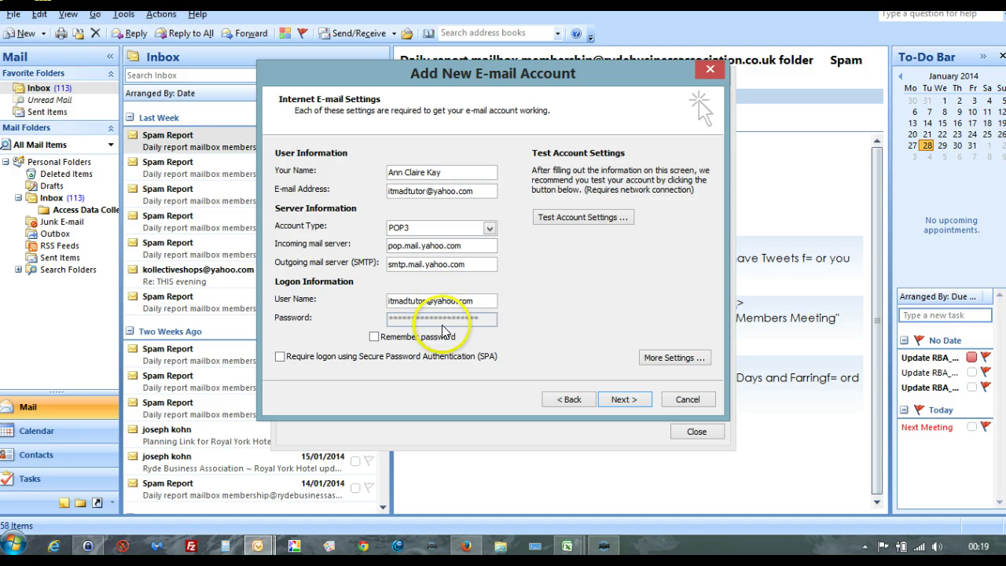
click(374, 336)
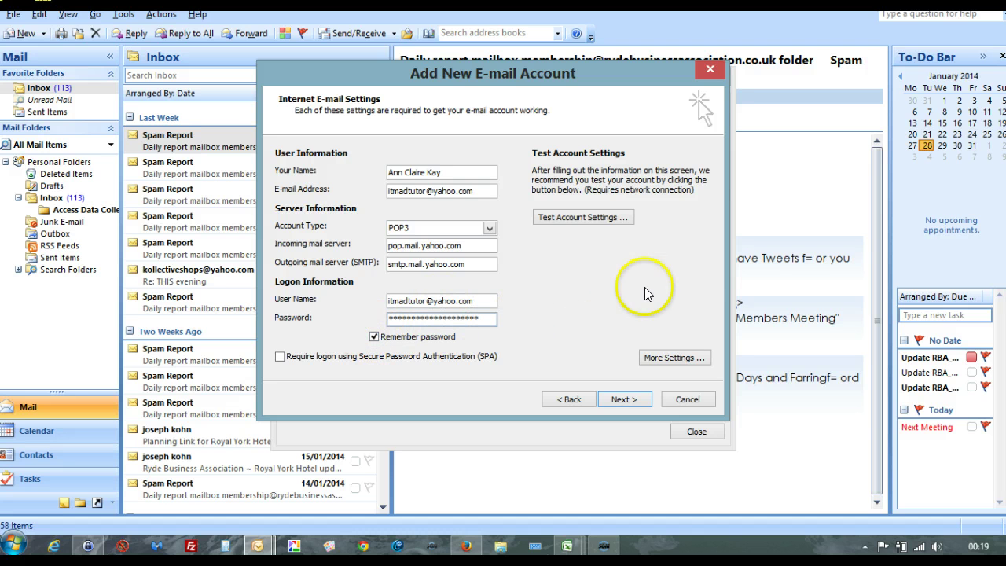
Step: Test the POP3 account settings, check the network connection, and dismiss the failed results
click(595, 221)
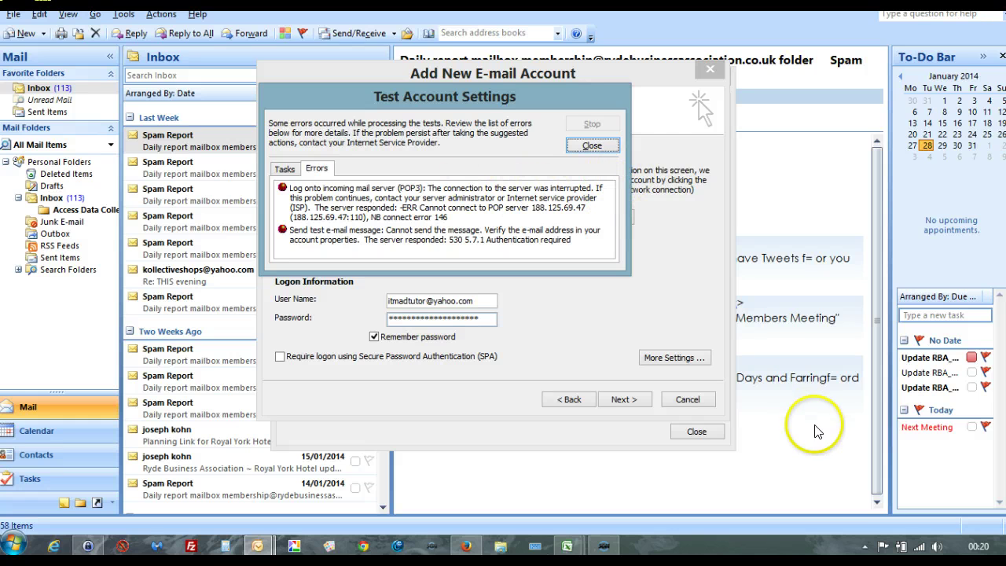
click(920, 550)
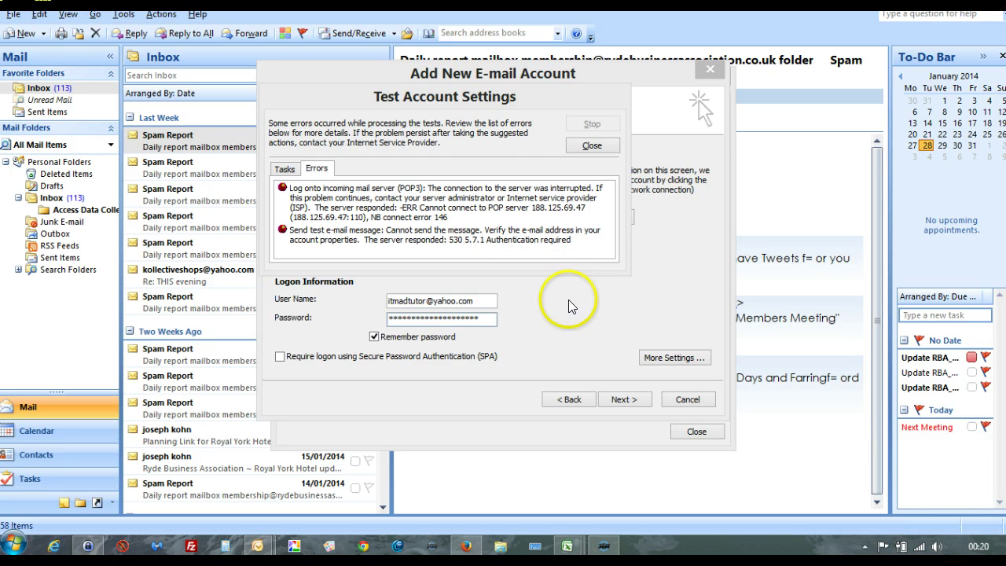
click(597, 146)
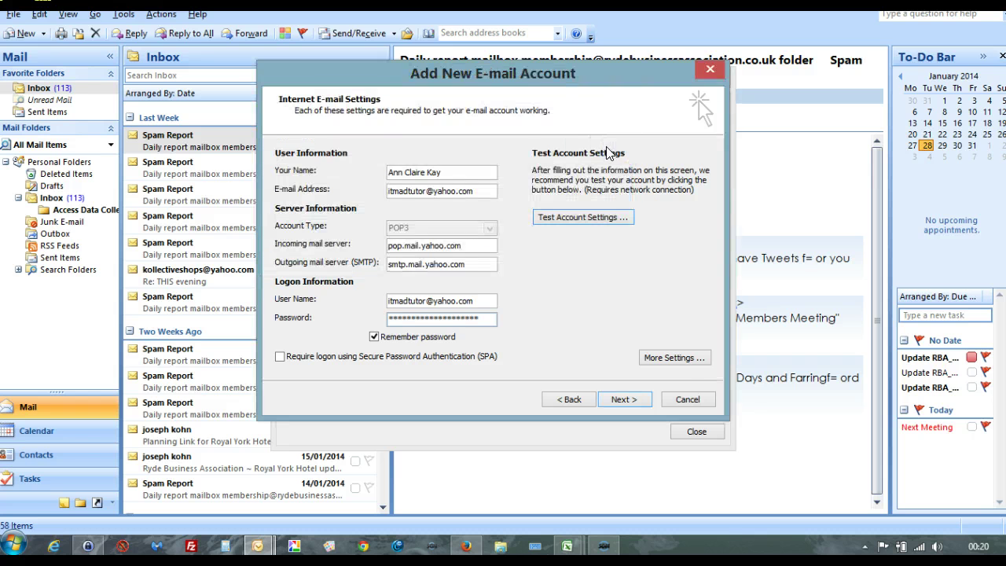
Step: Require authentication for the outgoing server in More Settings, accept, and rerun the account test
click(675, 359)
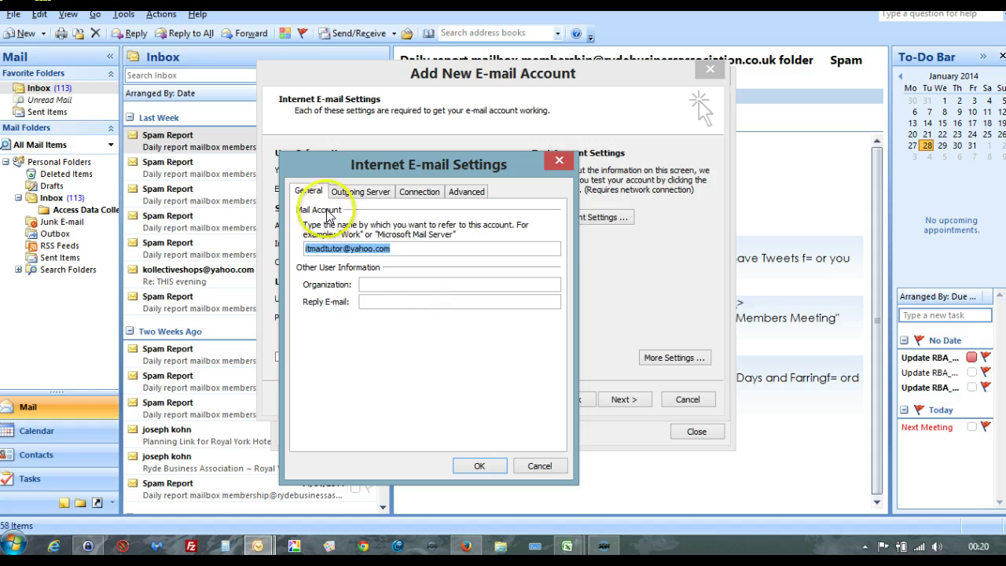
click(348, 192)
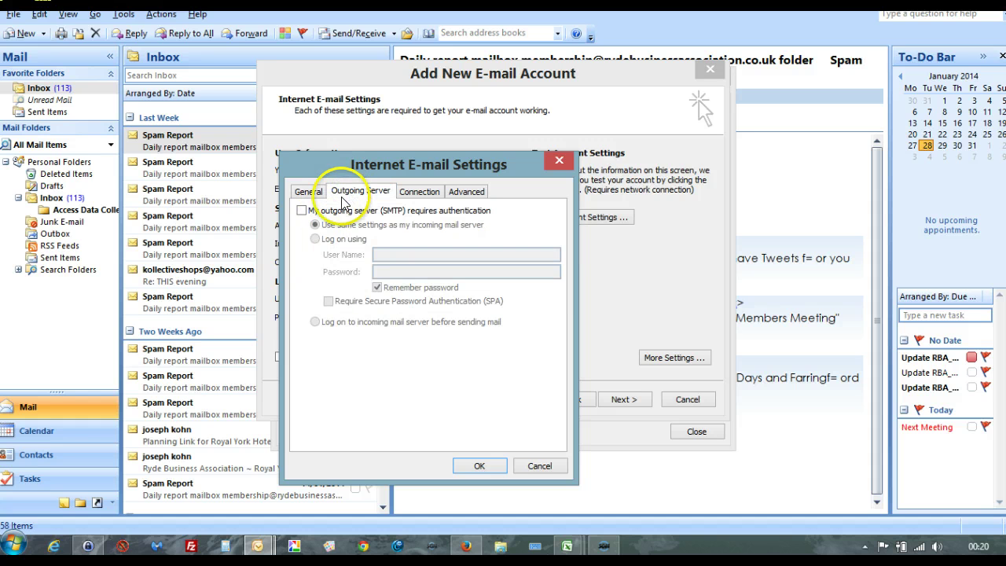
click(302, 211)
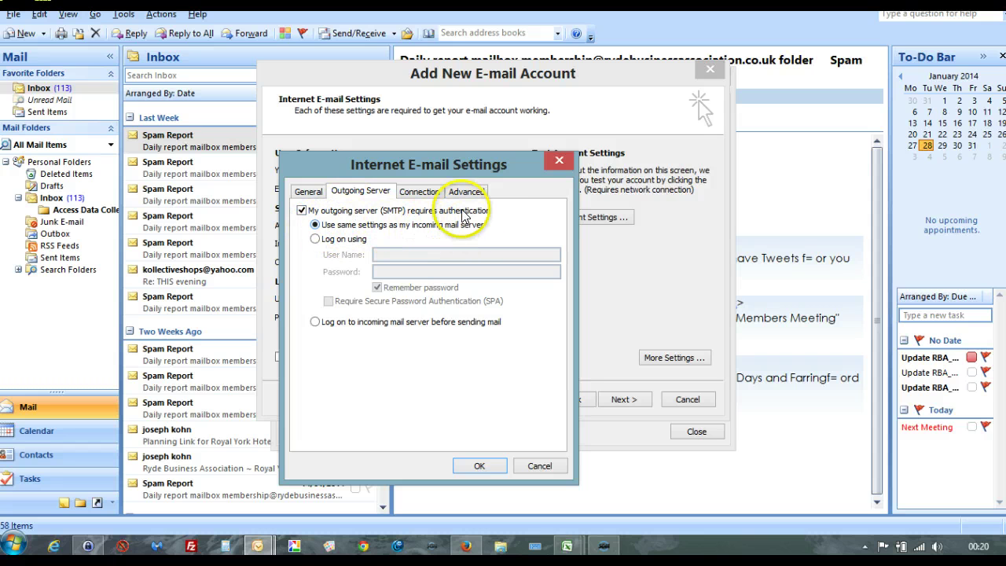
click(464, 192)
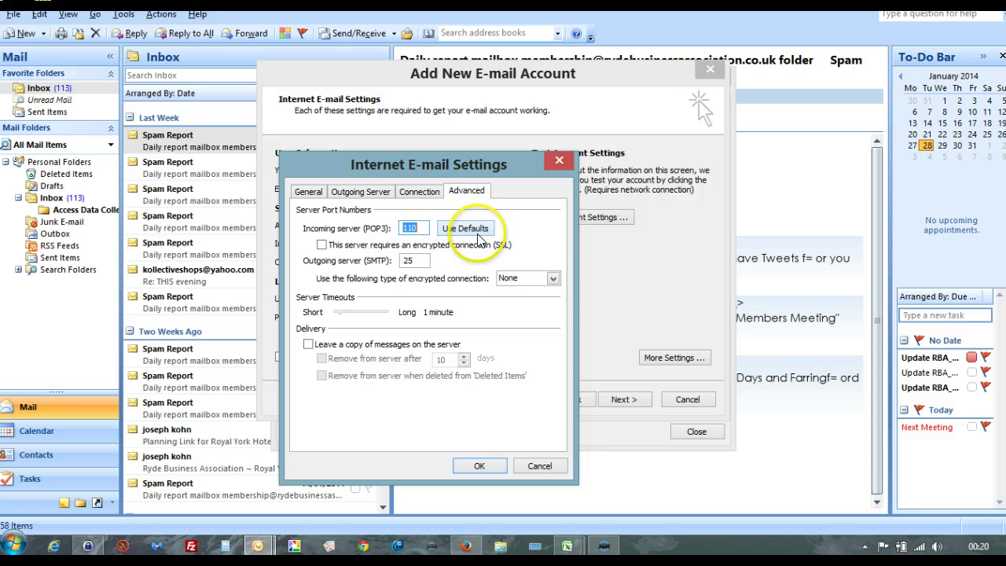
click(479, 467)
click(583, 218)
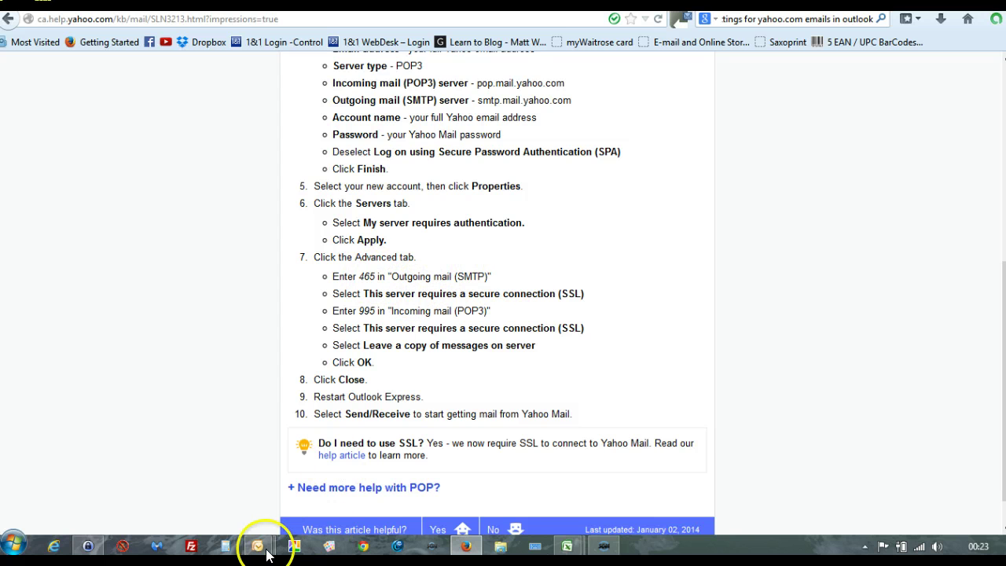
Step: Read Yahoo's POP settings article: SSL ports 465 for outgoing SMTP and 995 for incoming POP3
mouse_move(258, 549)
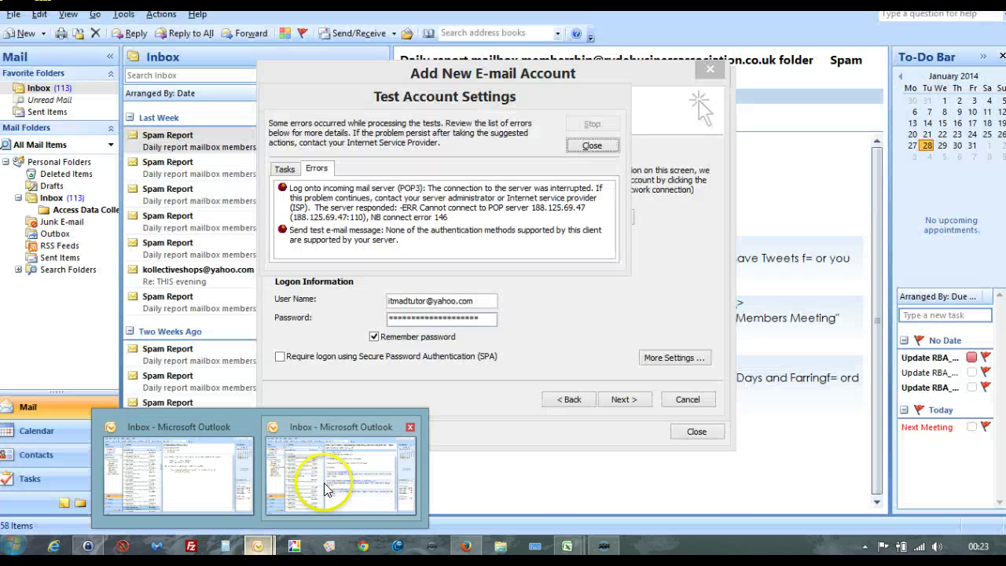
Step: Dismiss the test results, then on the Advanced tab give incoming POP3 port 995 with SSL
click(325, 482)
click(592, 146)
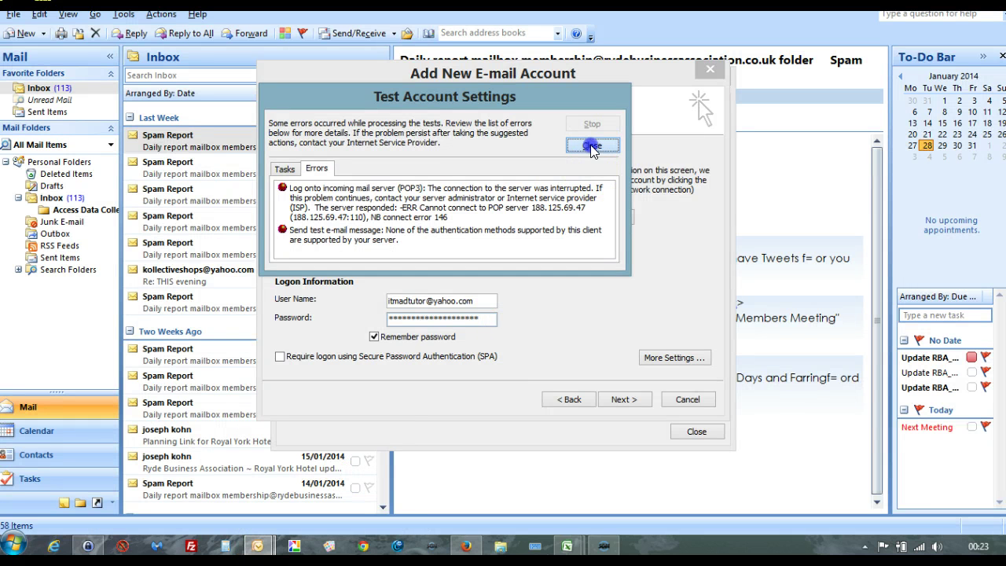
click(674, 357)
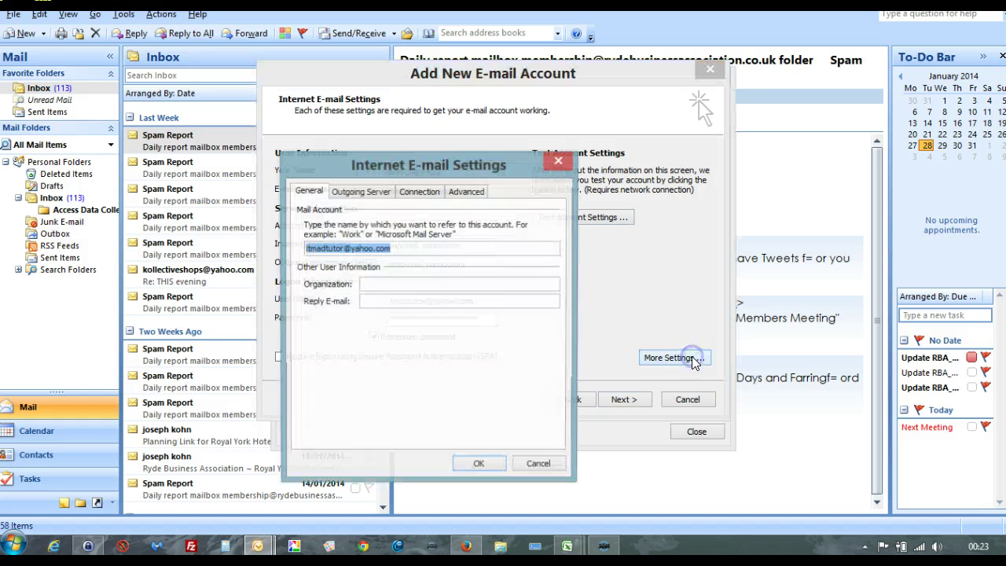
click(465, 192)
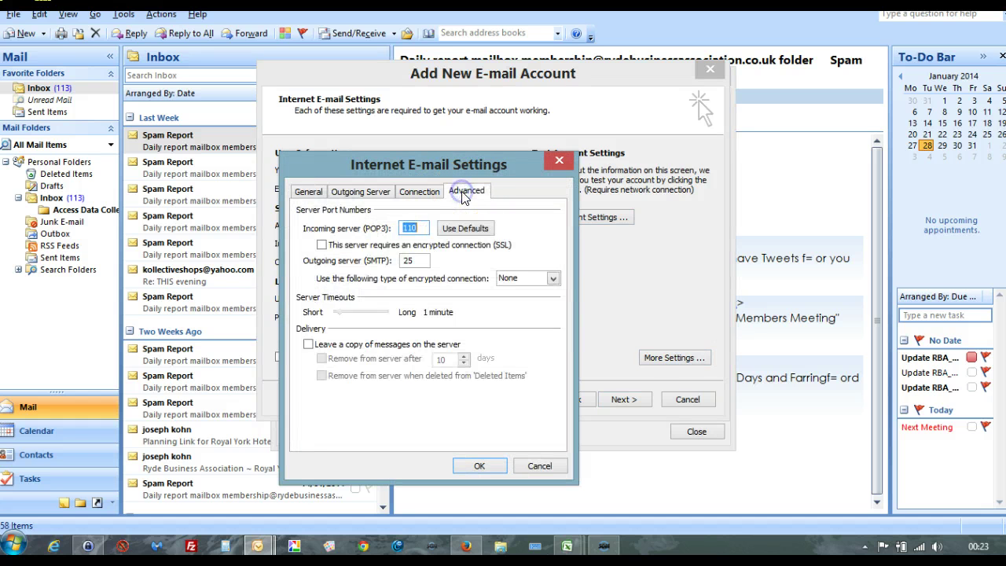
click(321, 245)
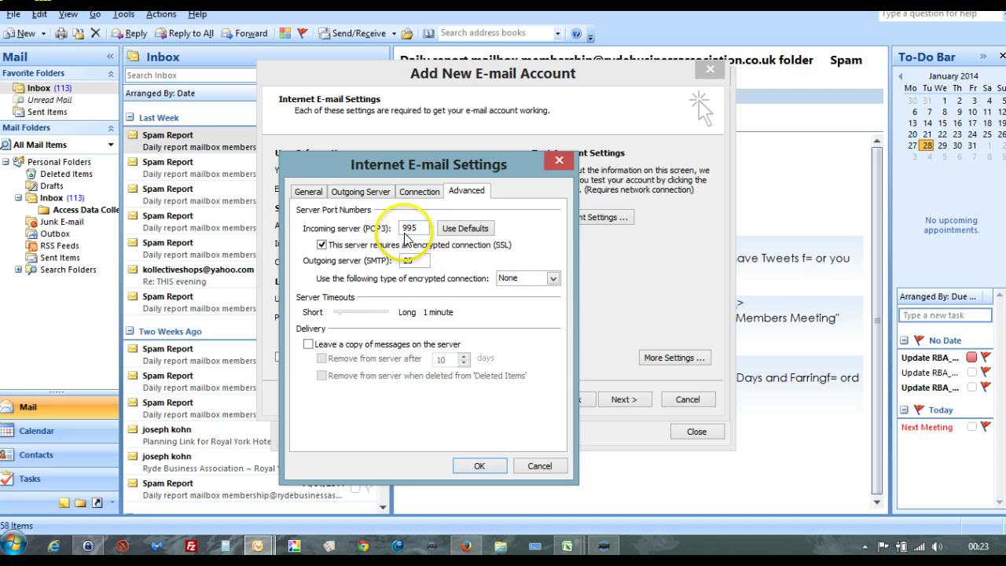
Step: Choose SSL as the outgoing SMTP encrypted connection type, leaving port 25
click(554, 280)
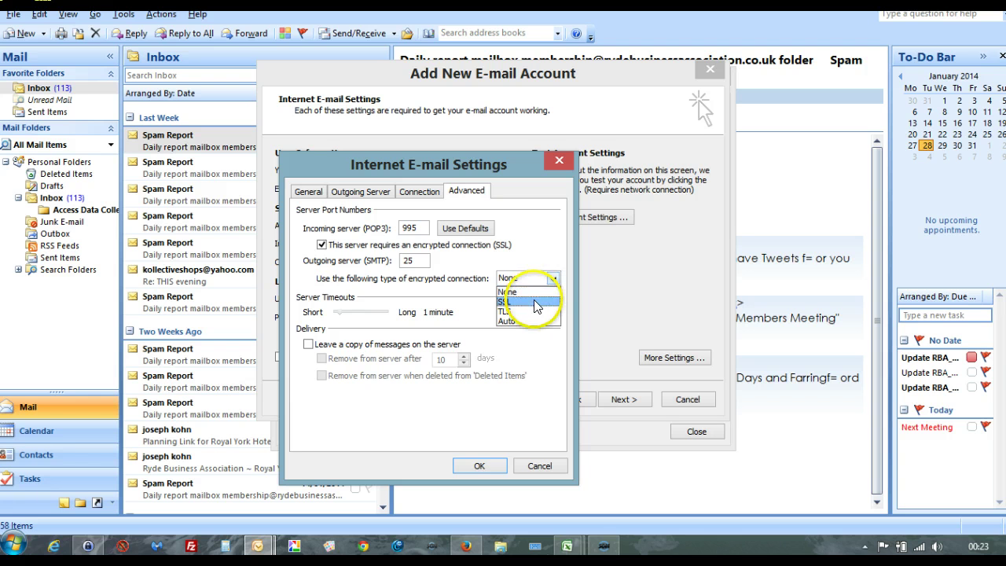
click(534, 300)
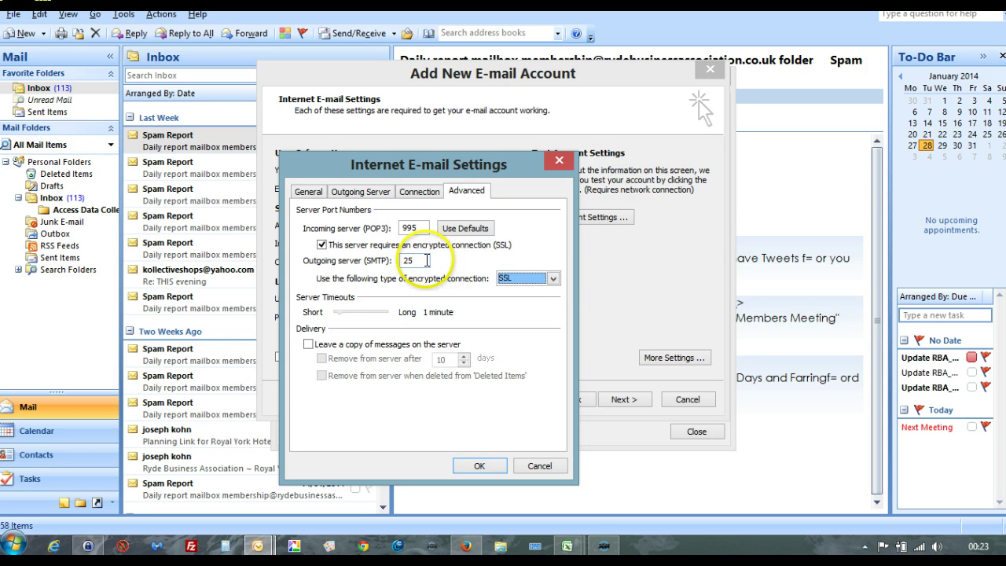
click(467, 550)
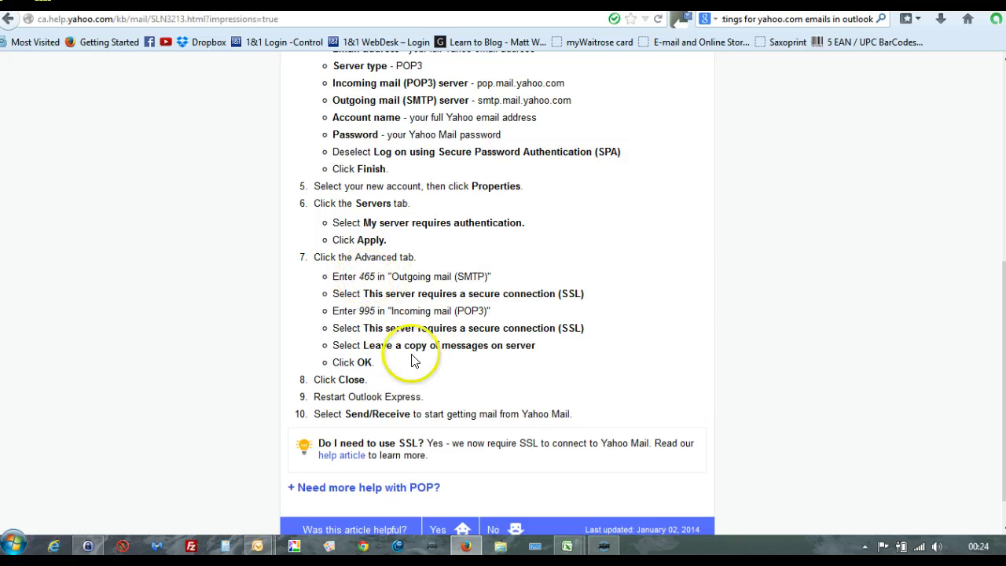
mouse_move(259, 549)
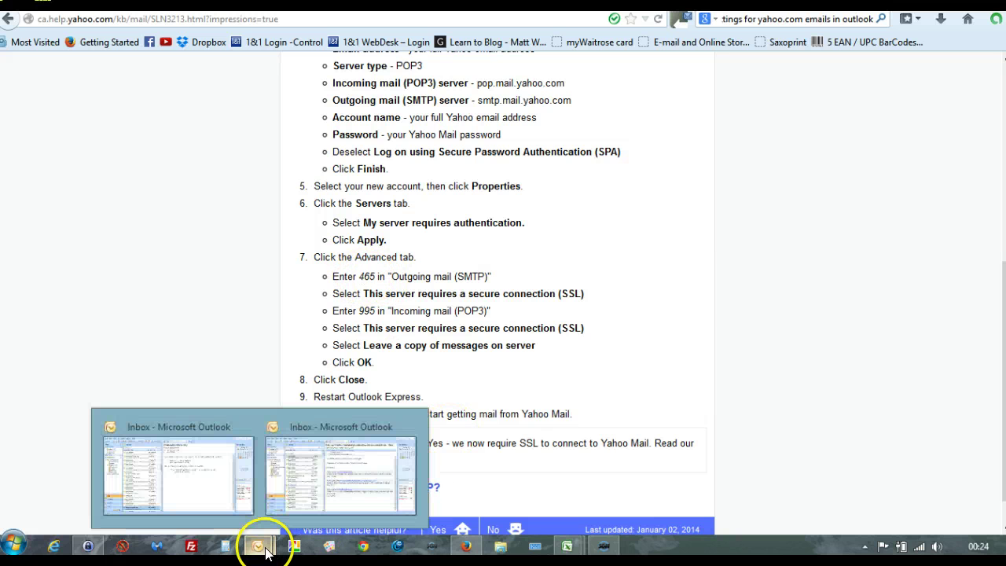
click(338, 497)
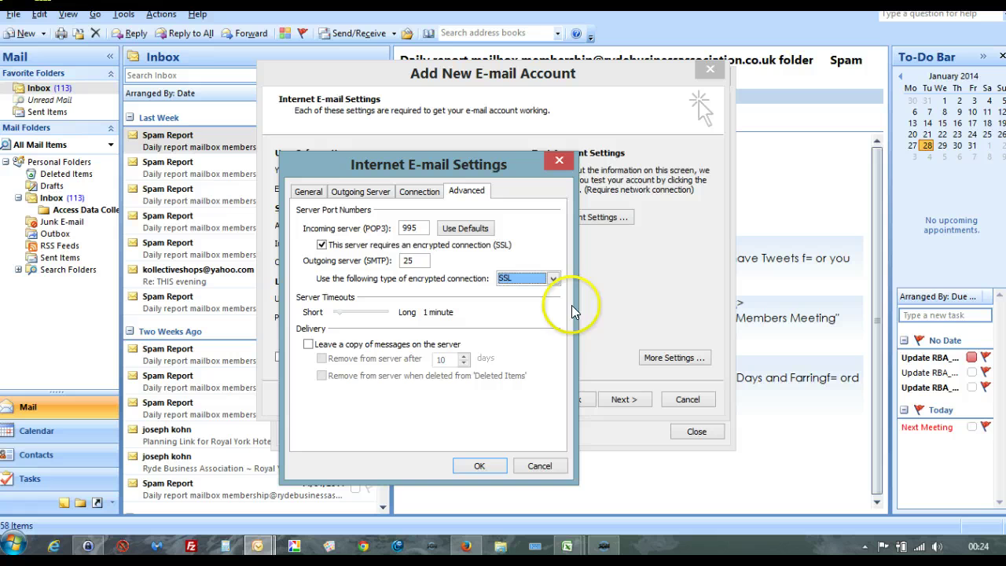
Step: Set the SMTP port to 465 and keep server copies until removed from Deleted Items
click(415, 260)
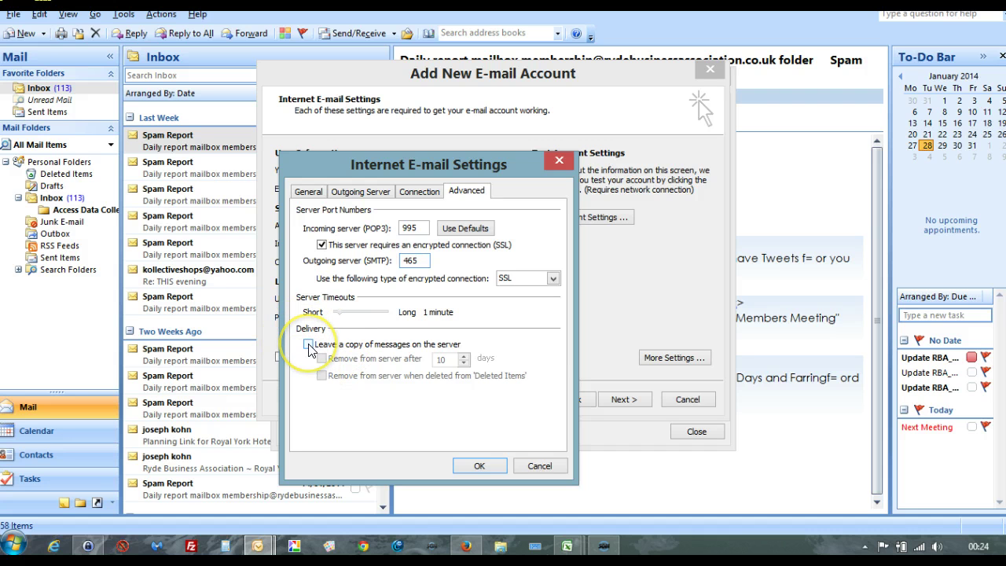
click(309, 345)
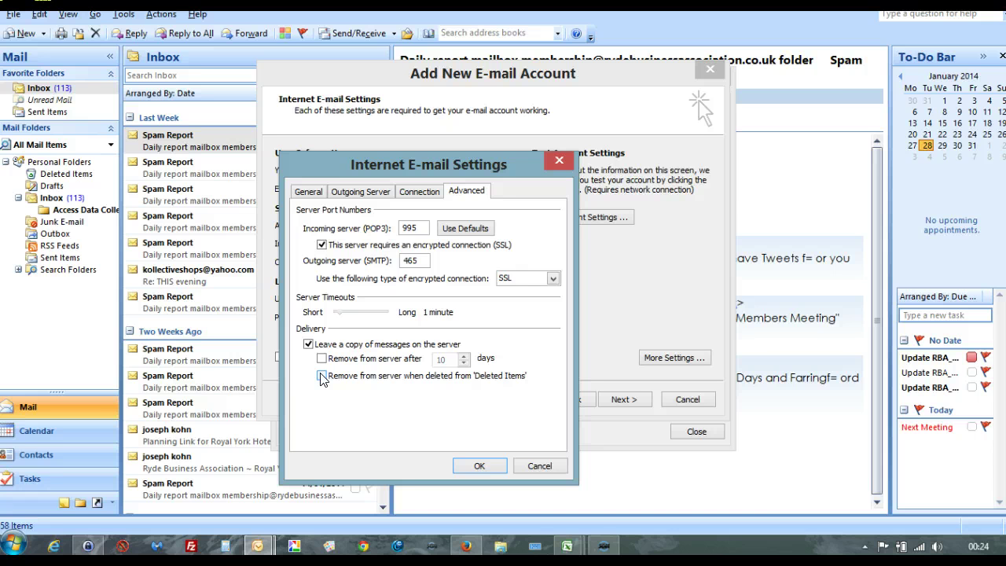
click(321, 377)
Step: Save the advanced settings, pass the Yahoo account test, and advance to the Congratulations page
click(483, 464)
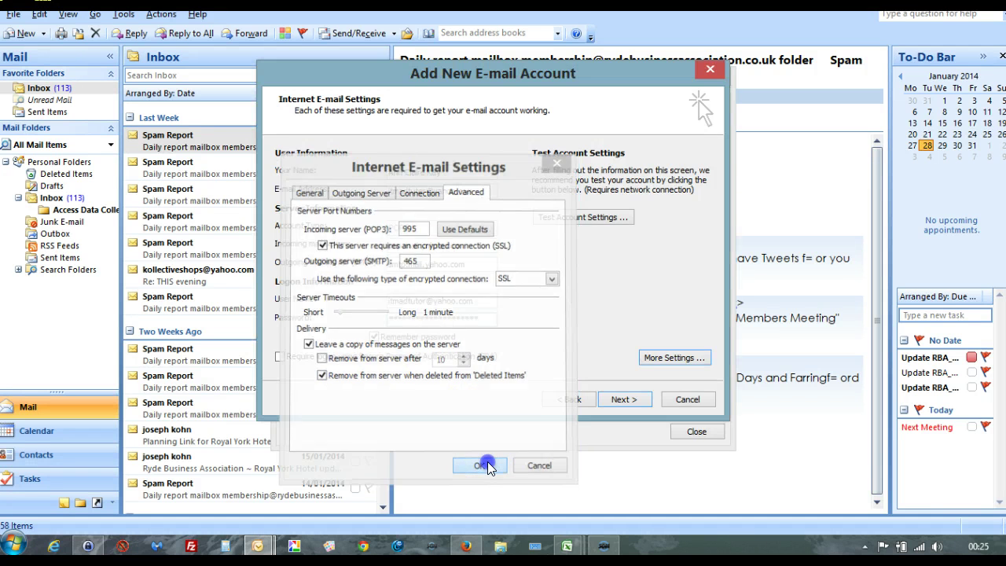
click(578, 220)
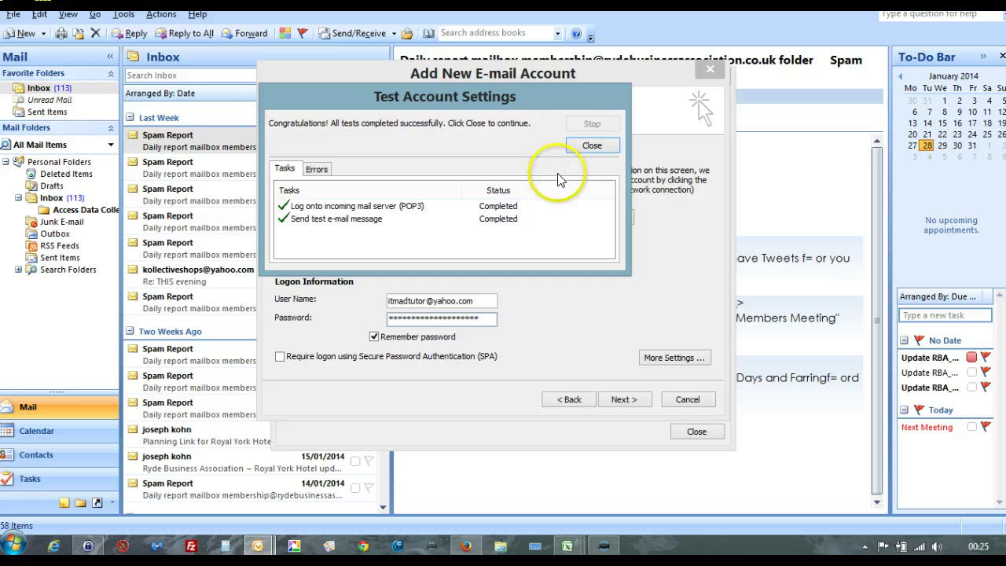
click(593, 145)
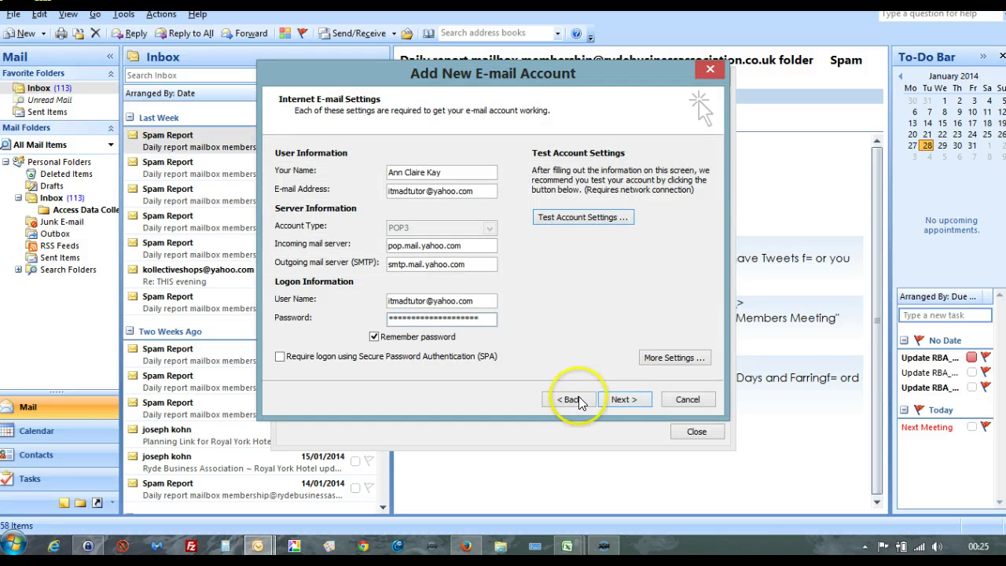
click(619, 401)
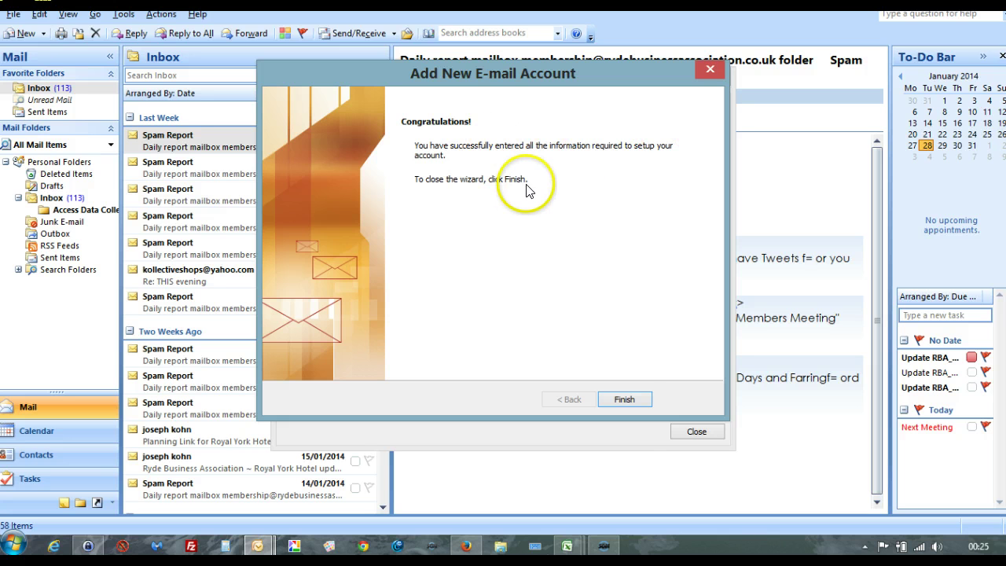
Step: Finish adding the Yahoo account and set it as the default account
click(624, 400)
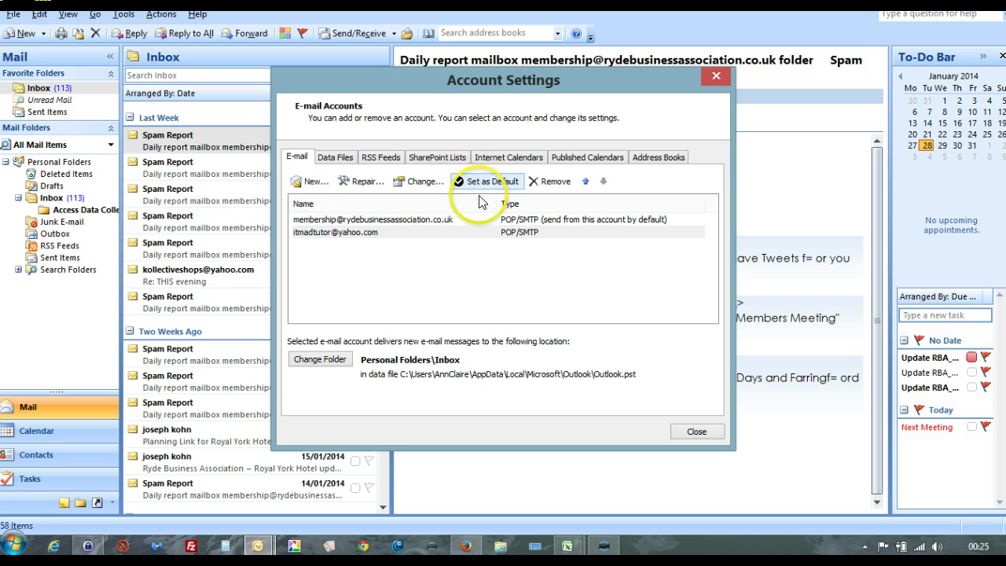
click(488, 233)
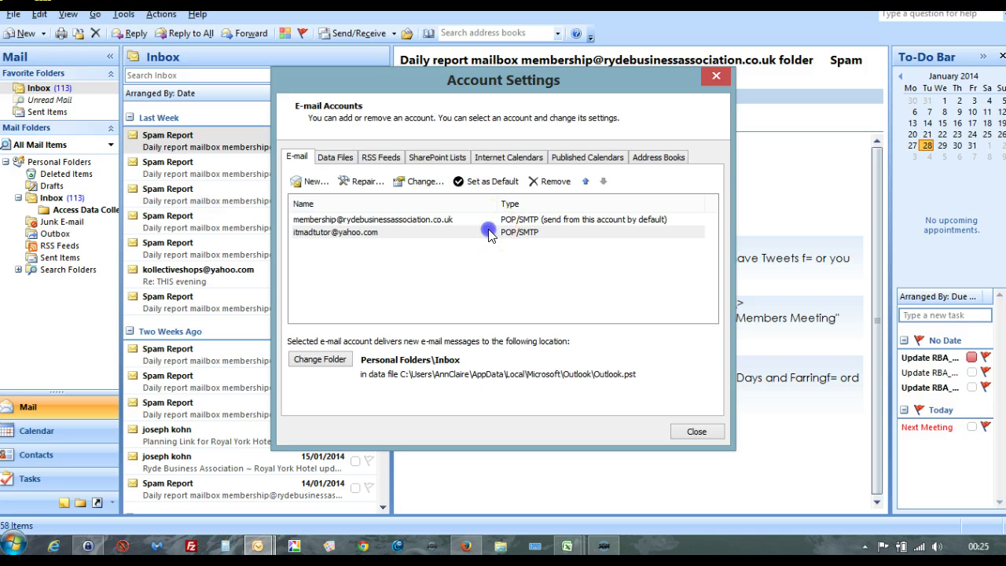
click(478, 182)
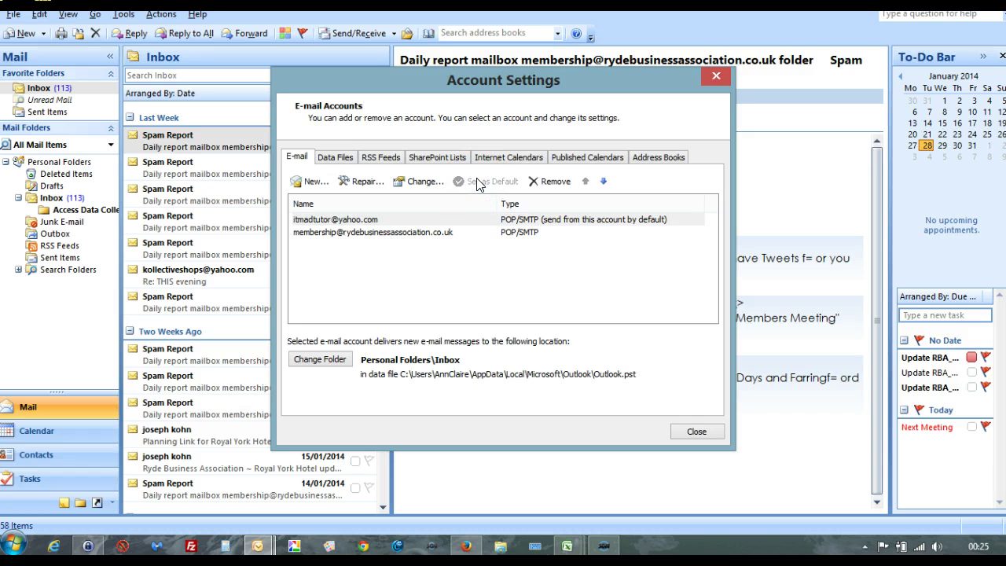
Step: Make the Ryde Business Association membership account the default sender and close Account Settings
click(523, 234)
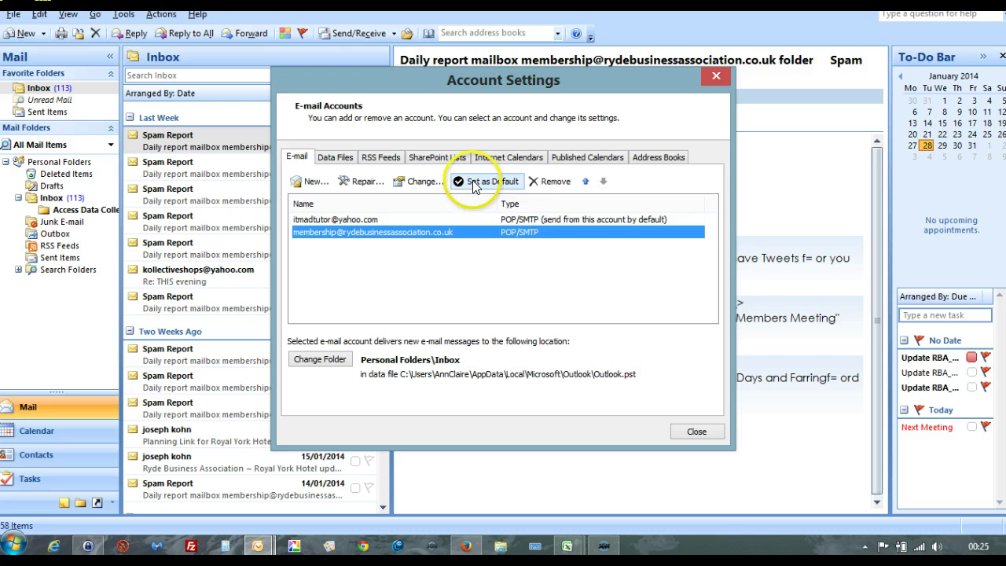
click(474, 185)
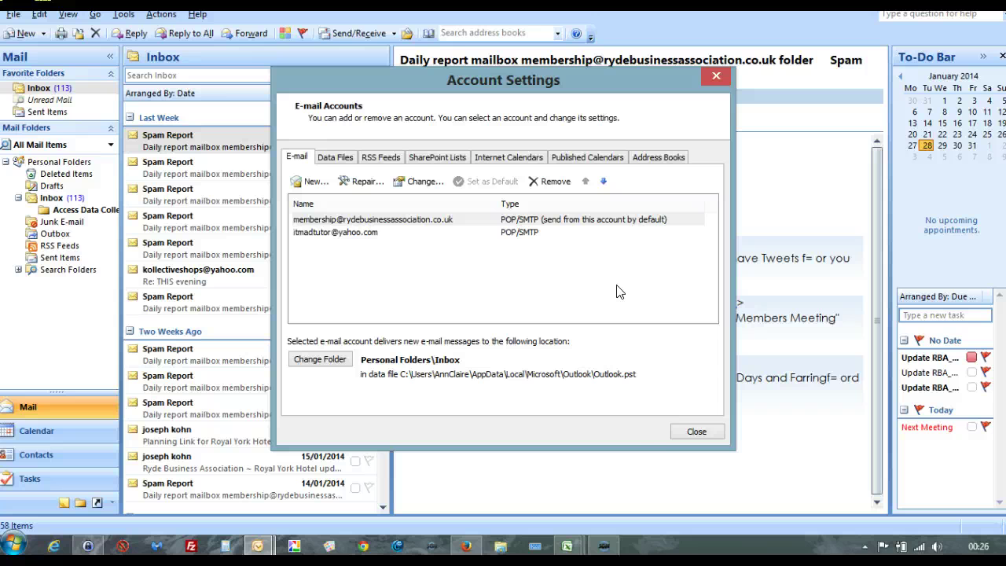
click(696, 432)
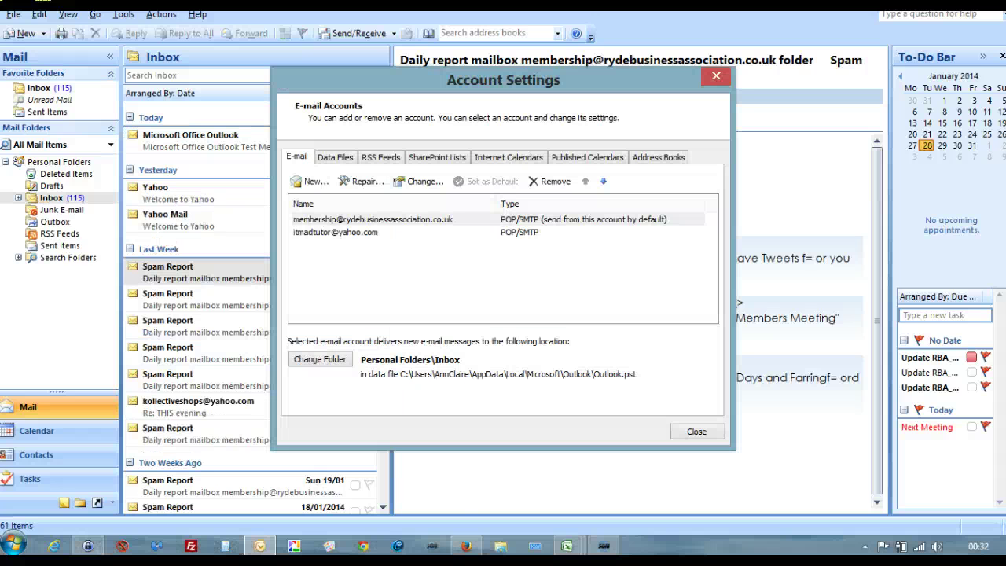
Step: Start a new POP3/IMAP account and enter the account holder's name and Gmail address
click(312, 182)
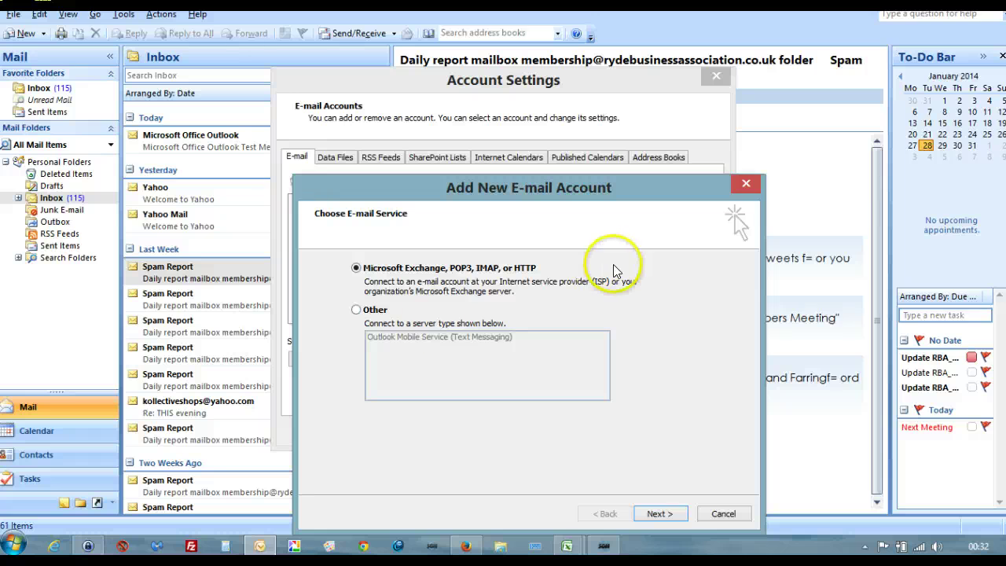
drag(421, 196, 377, 104)
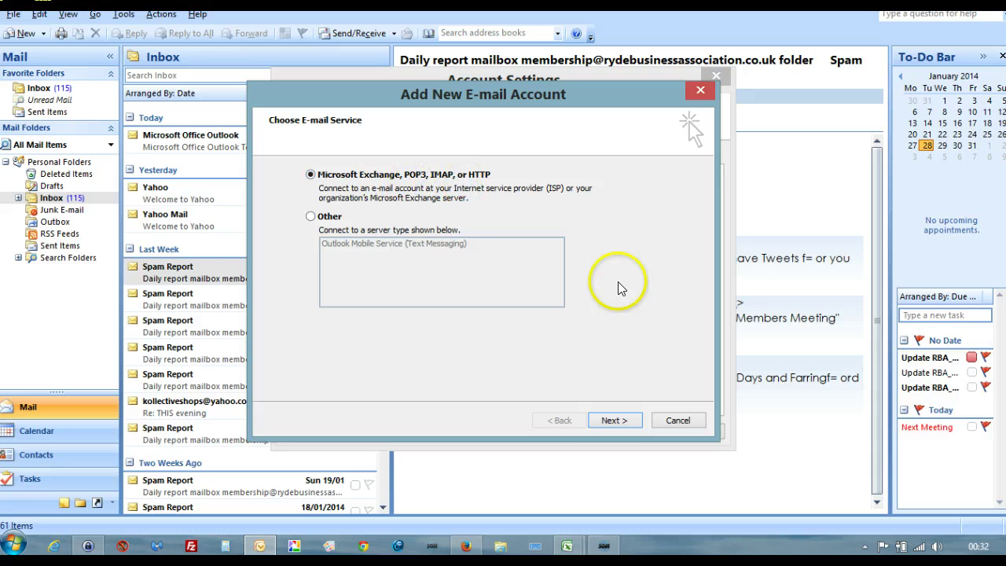
click(614, 420)
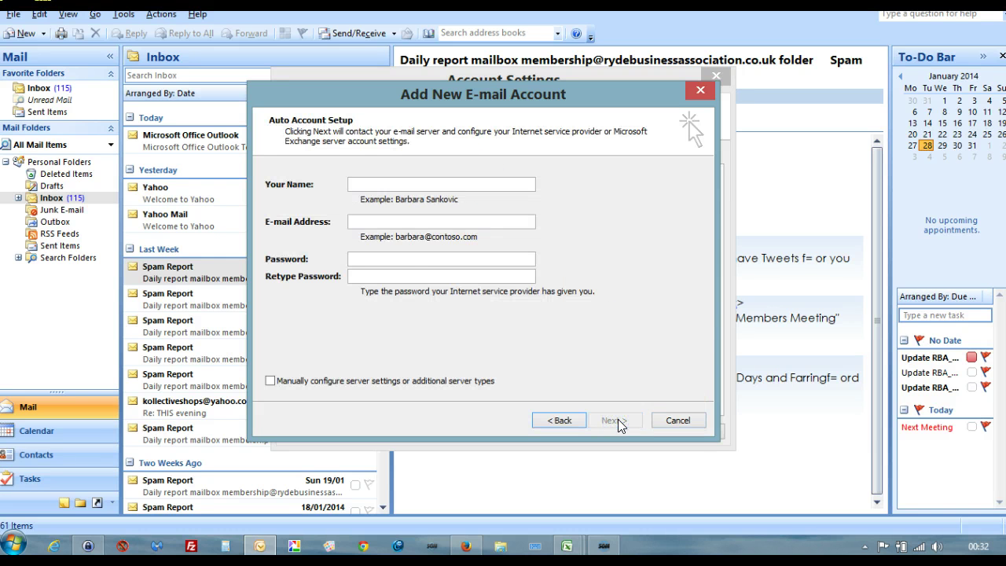
click(361, 180)
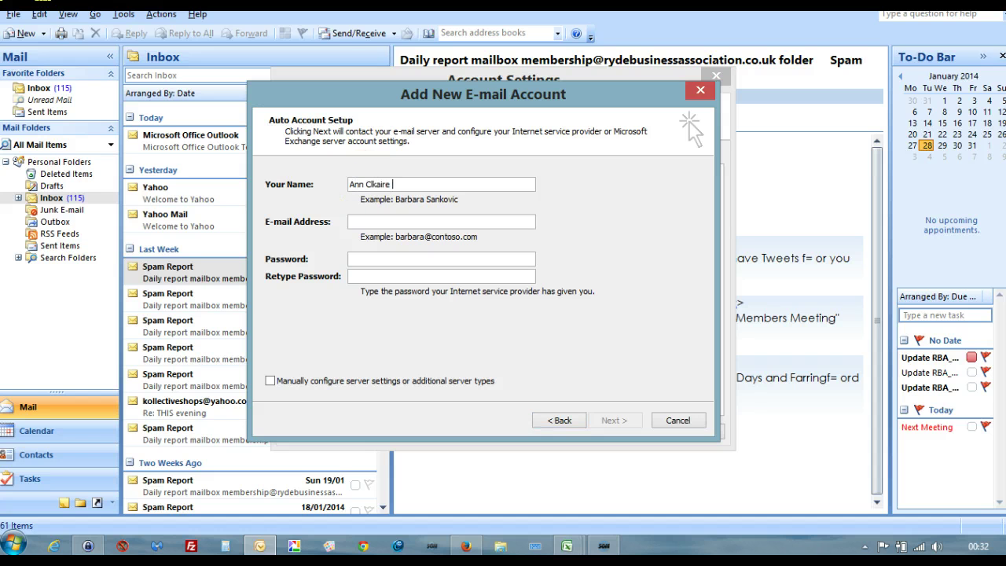
click(358, 217)
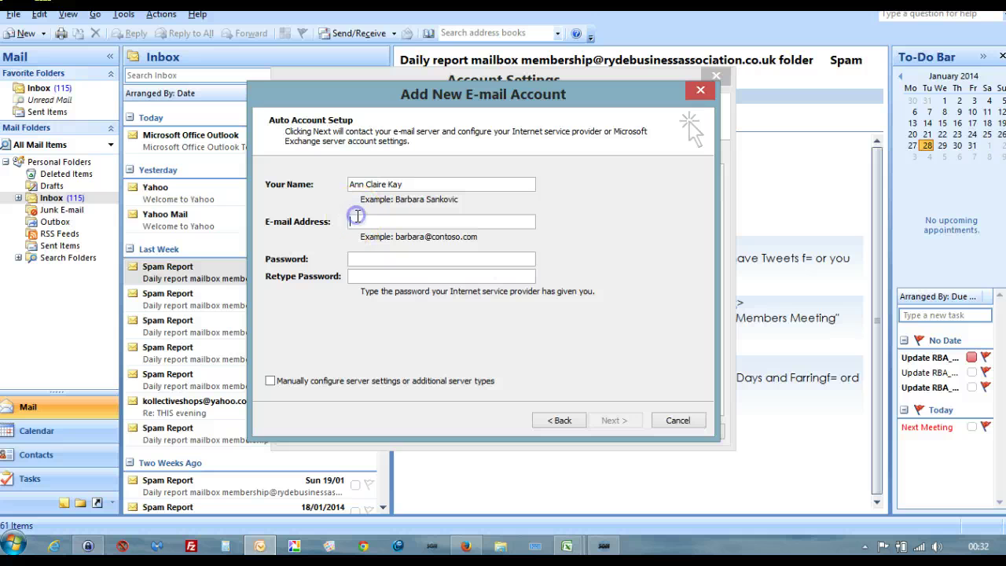
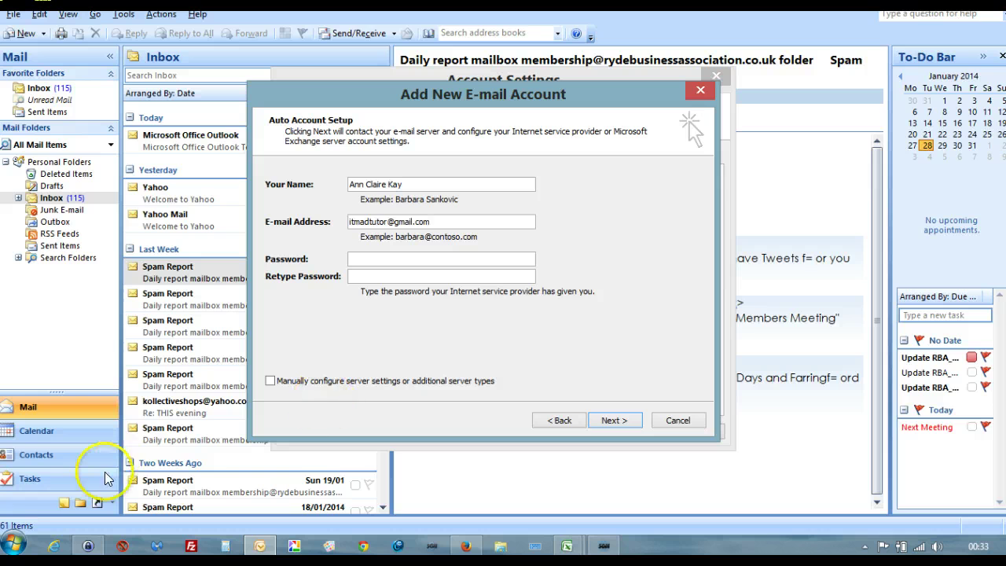
Step: Copy the Gmail entry's password from KeePass and return to the Outlook wizard
click(85, 546)
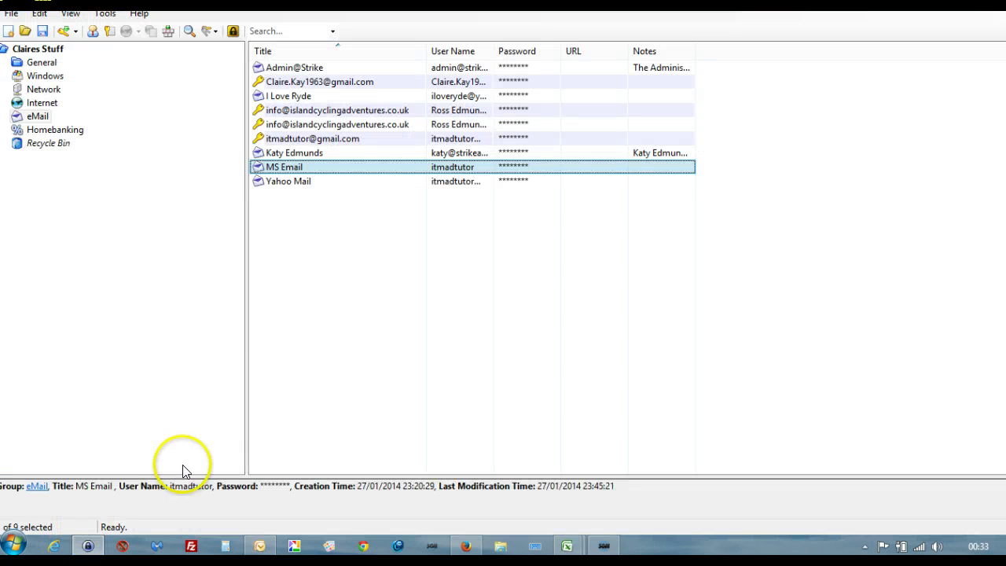
right_click(511, 138)
click(550, 157)
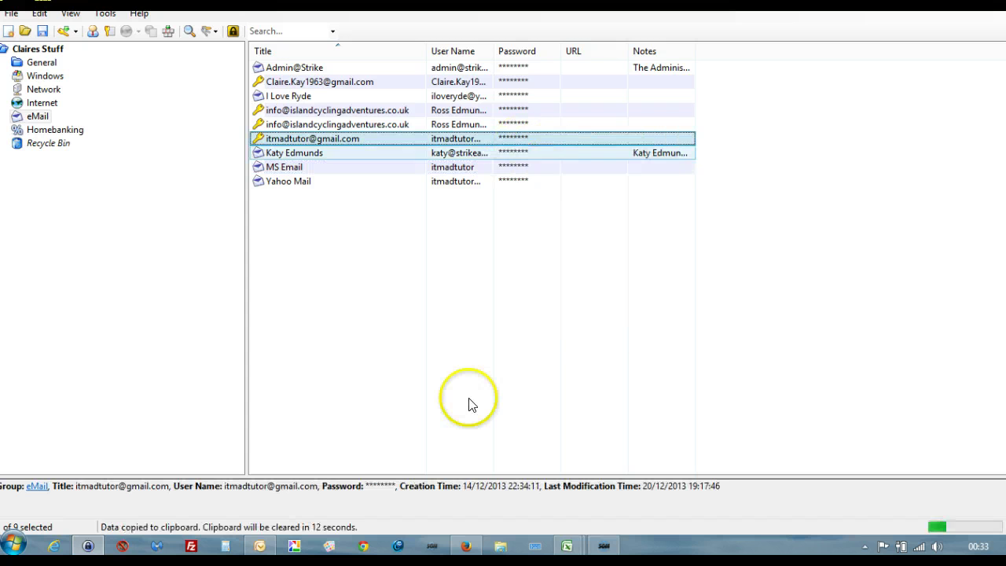
click(260, 546)
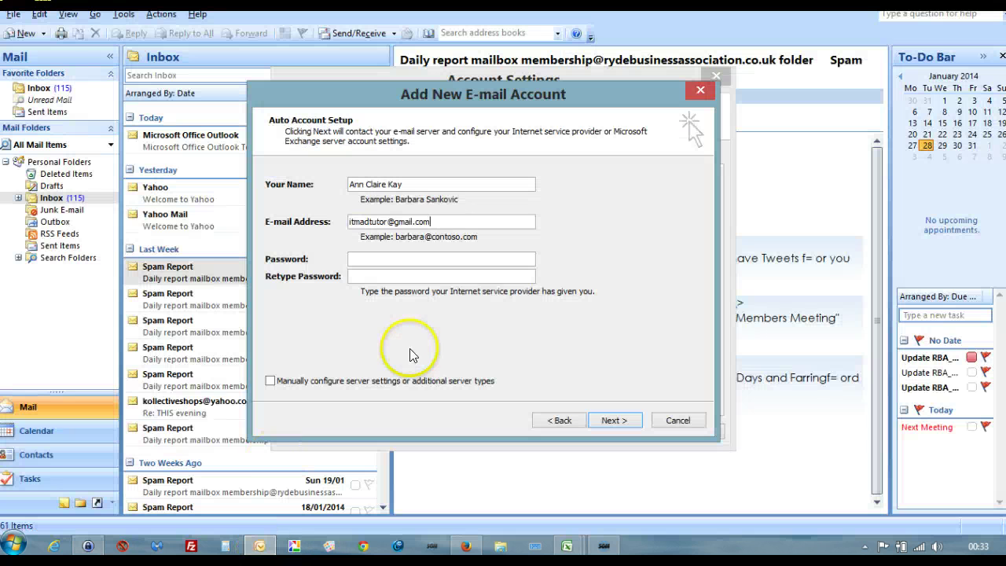
Step: Paste the Gmail password into both password fields and let automatic setup finish
click(382, 258)
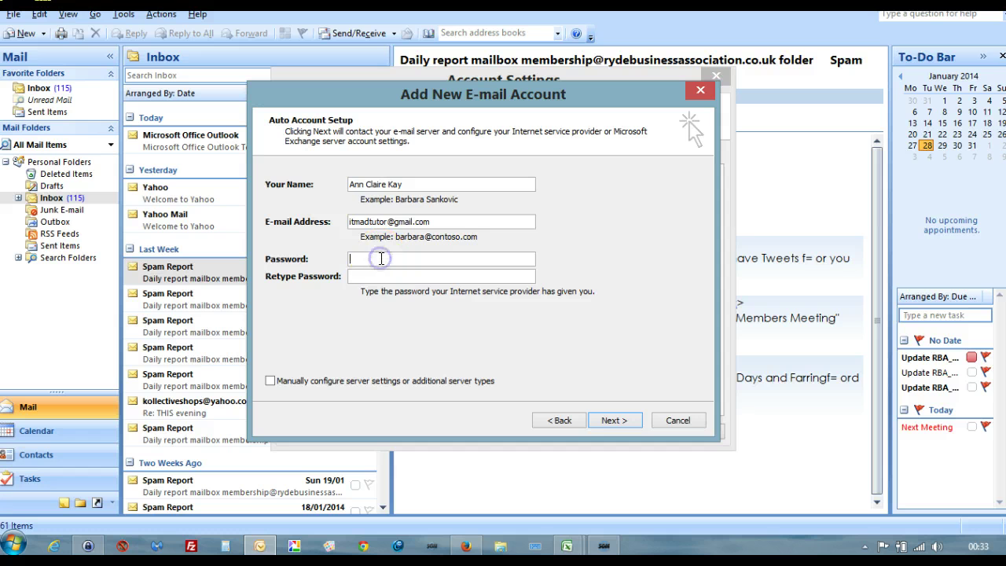
key(ctrl+v)
click(376, 276)
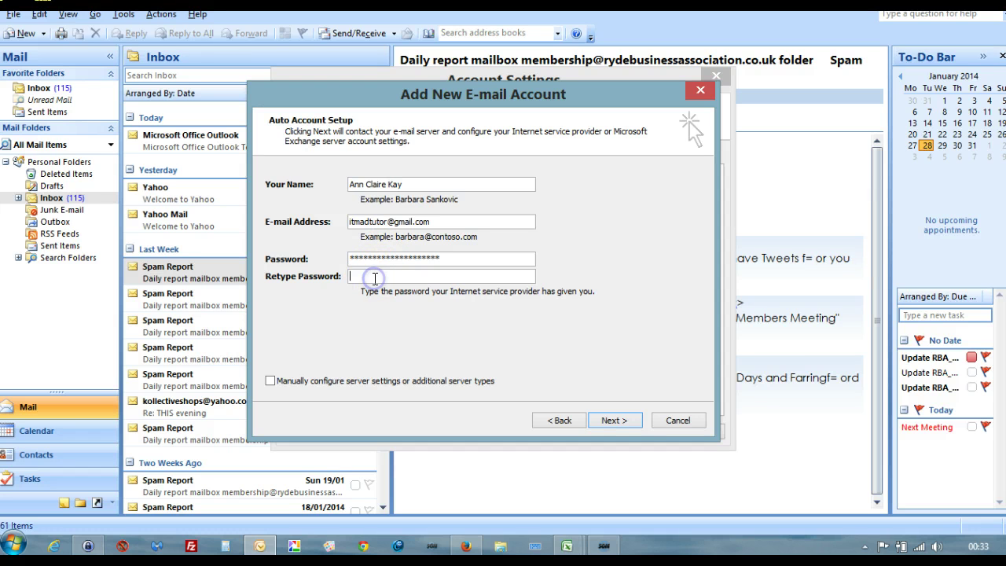
key(ctrl+v)
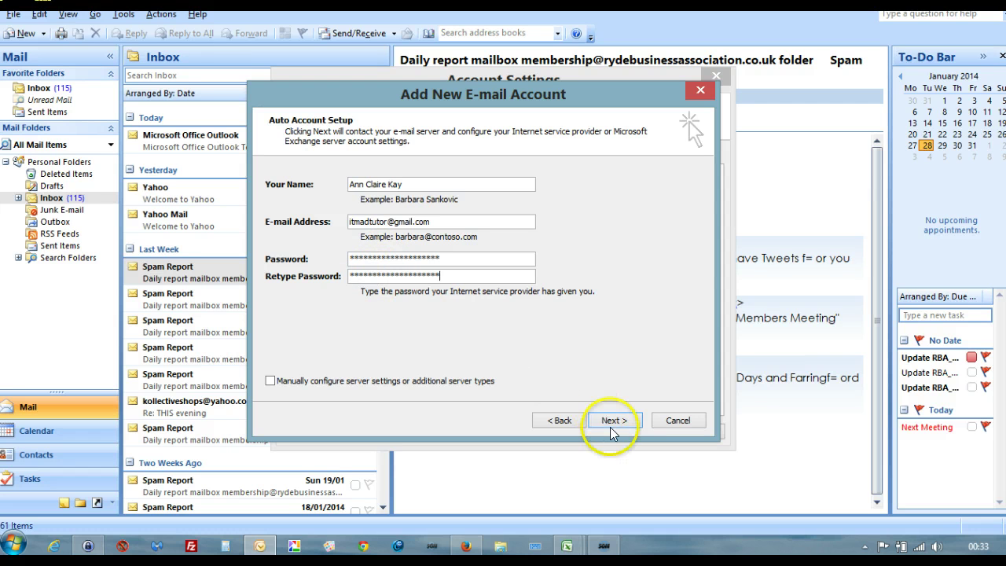
click(612, 420)
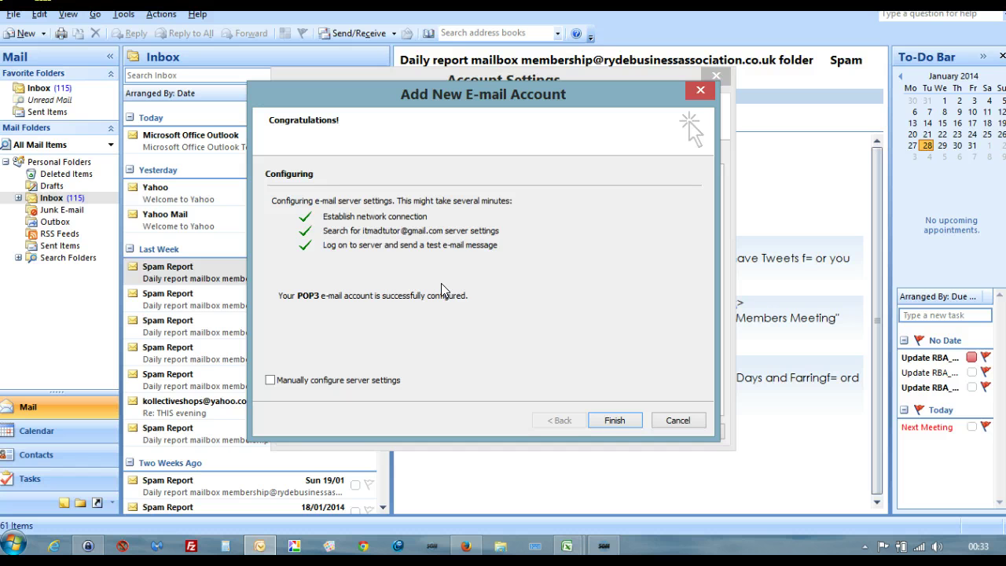
click(610, 421)
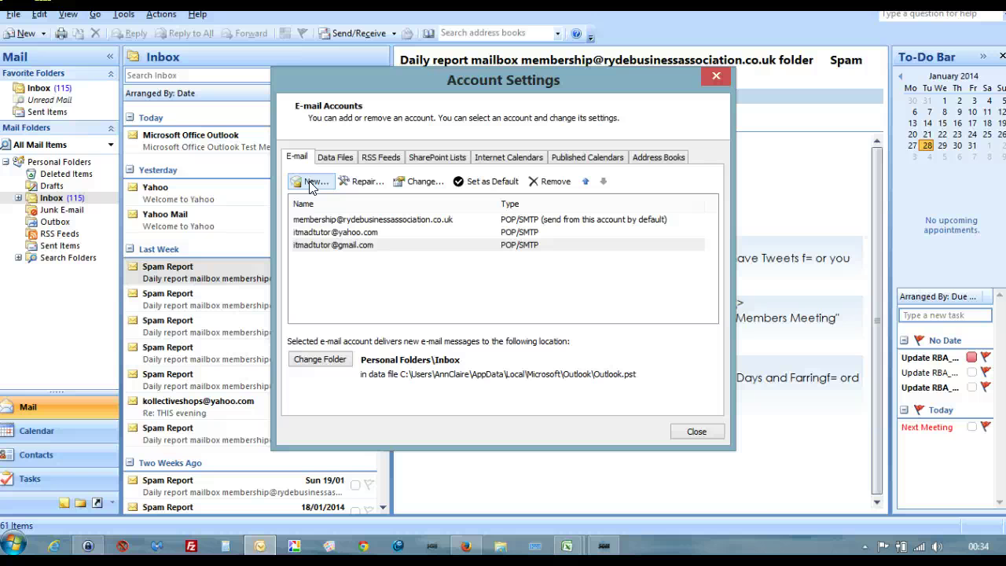
Step: Start another POP3/IMAP account with the user's name and business-domain e-mail address
click(312, 181)
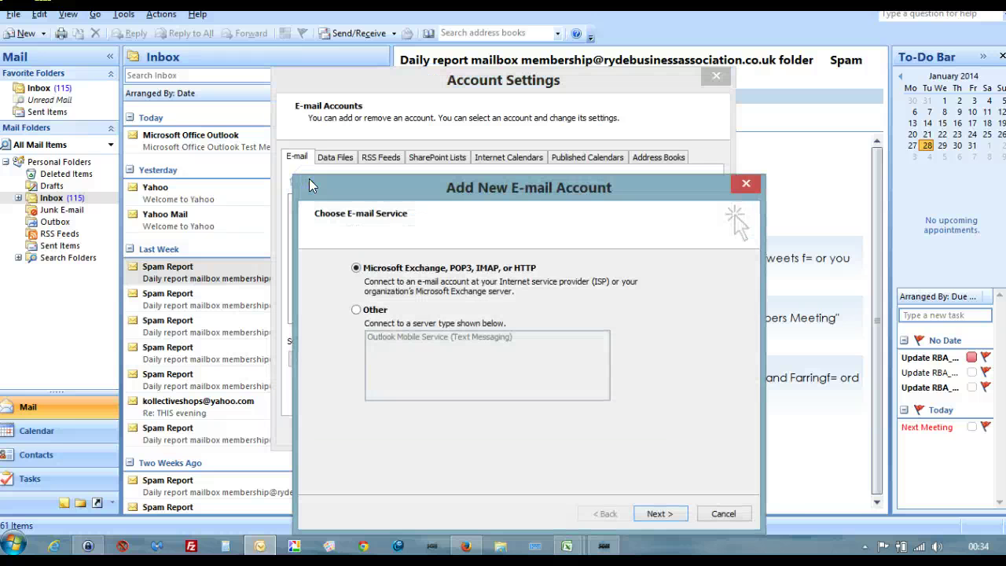
drag(309, 184, 305, 83)
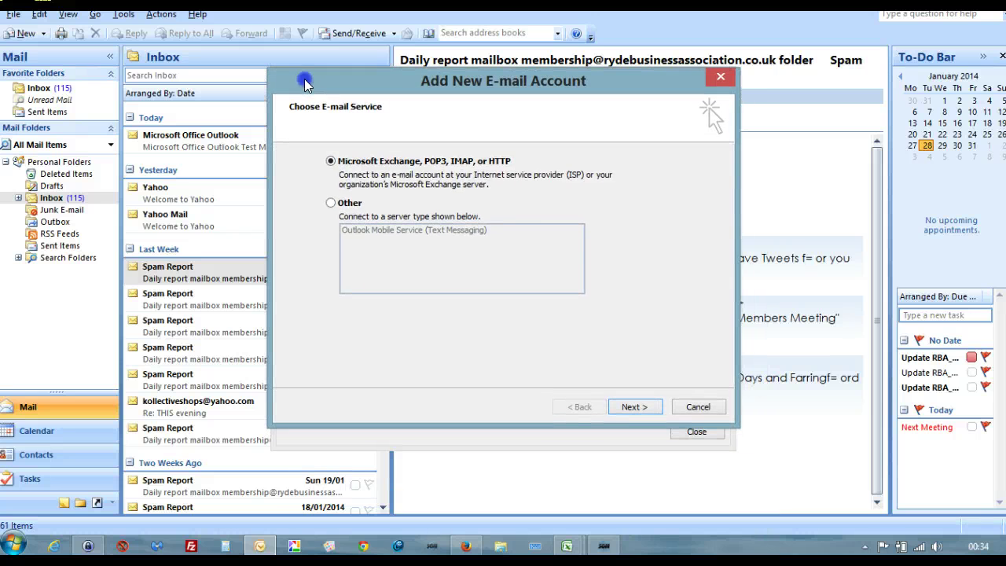
click(633, 405)
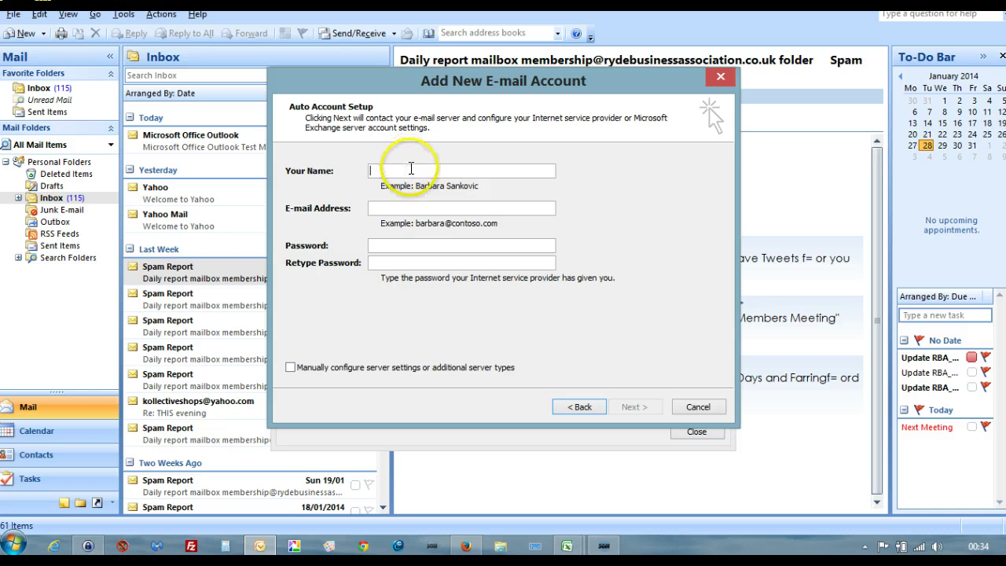
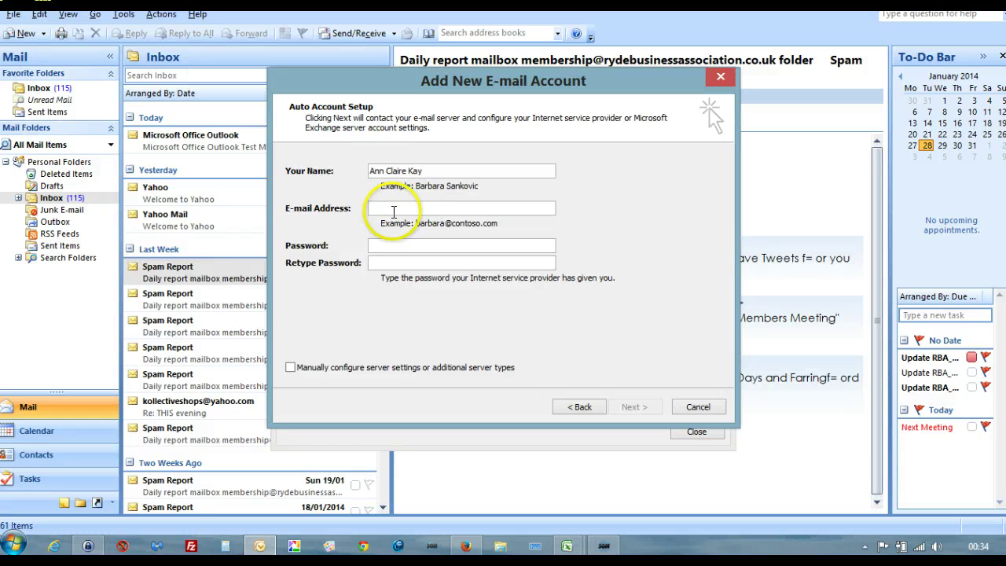
click(393, 210)
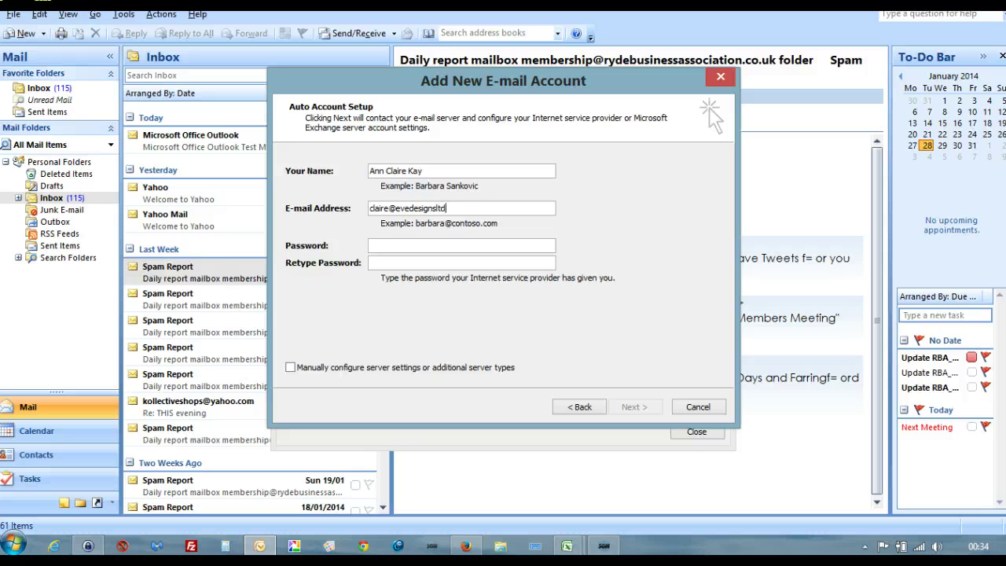
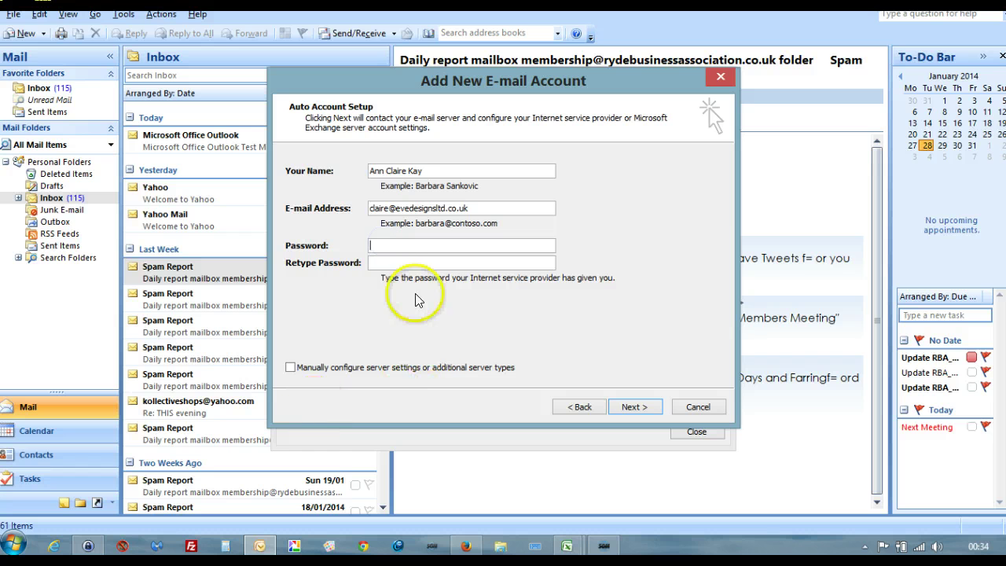
click(86, 546)
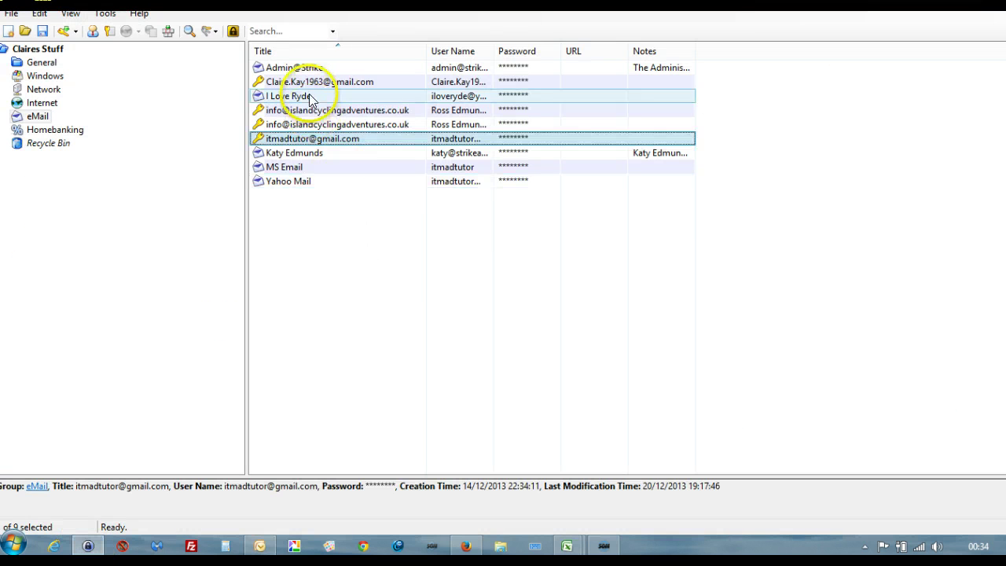
click(259, 545)
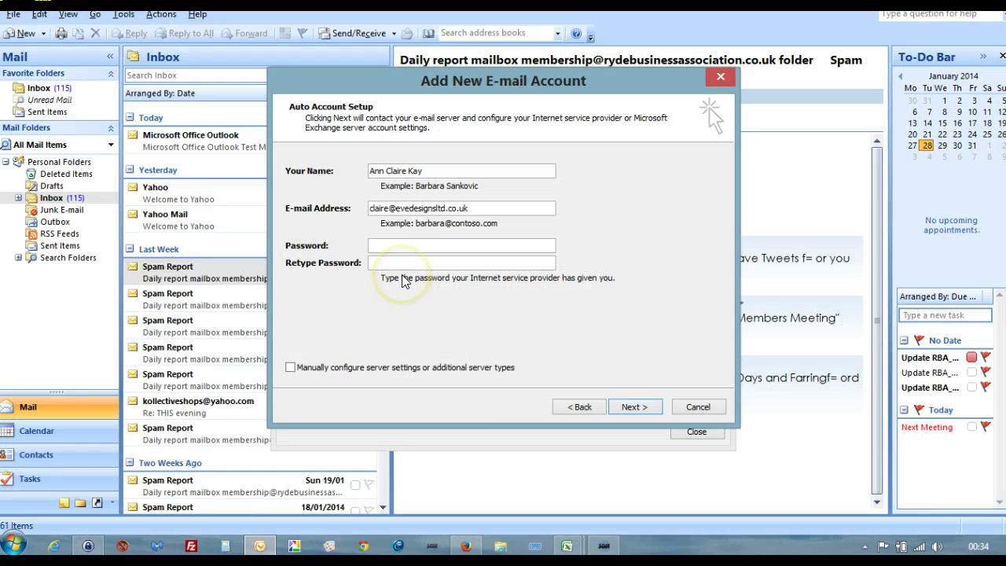
Step: Enter the password in both fields, start automatic setup, then stop the server search
text(*)
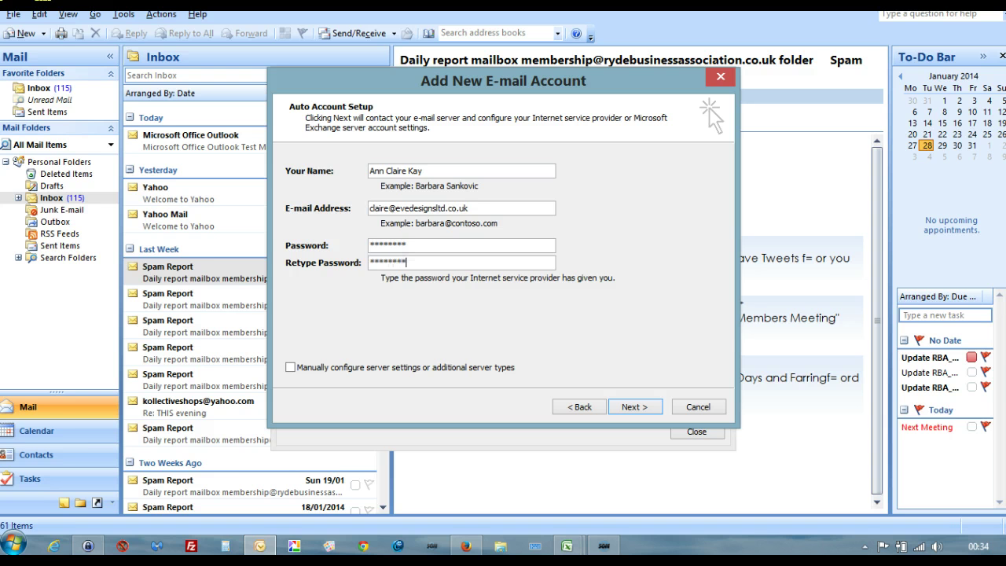
click(633, 407)
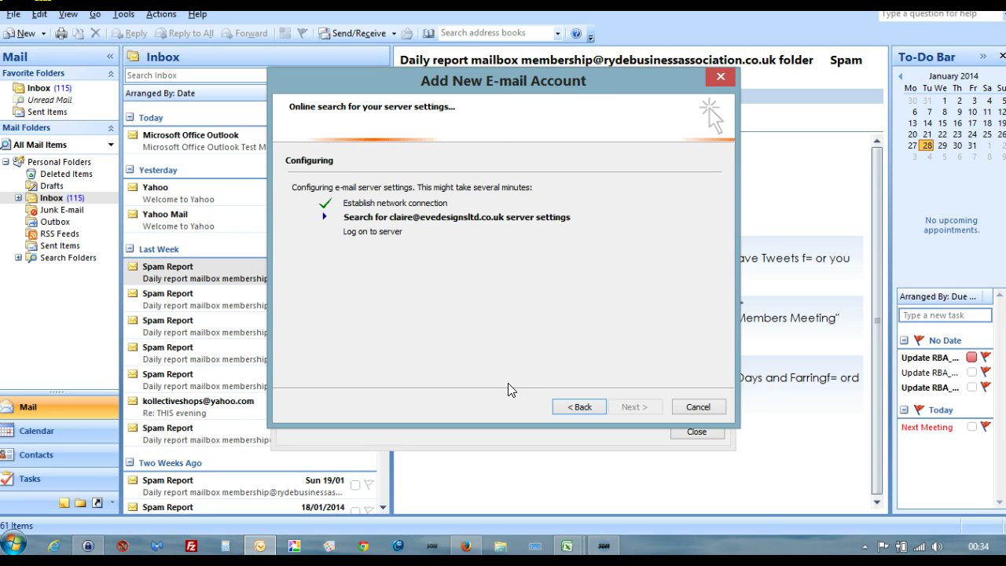
click(570, 402)
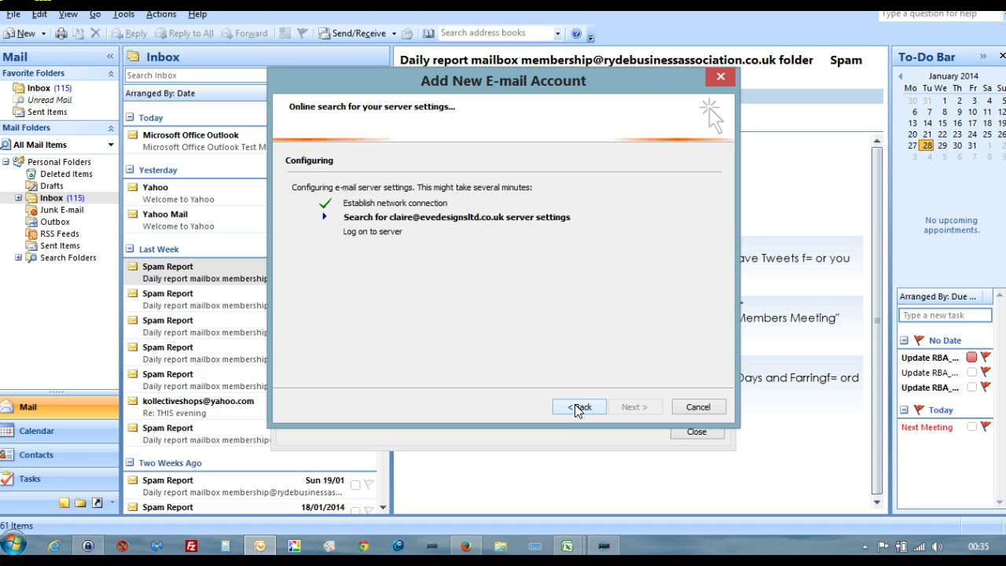
Step: Go back and choose manual configuration of an Internet E-mail account
click(577, 407)
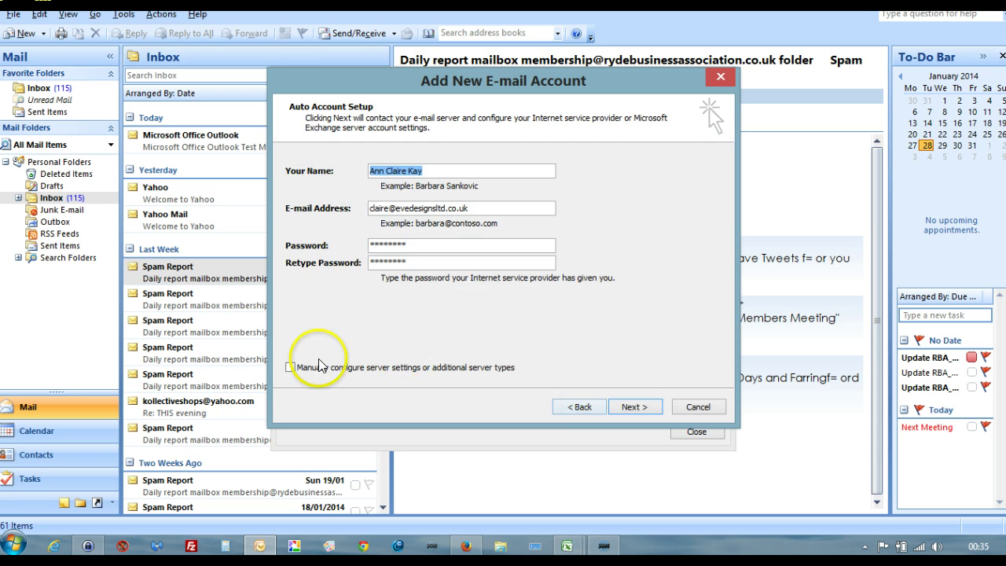
click(290, 369)
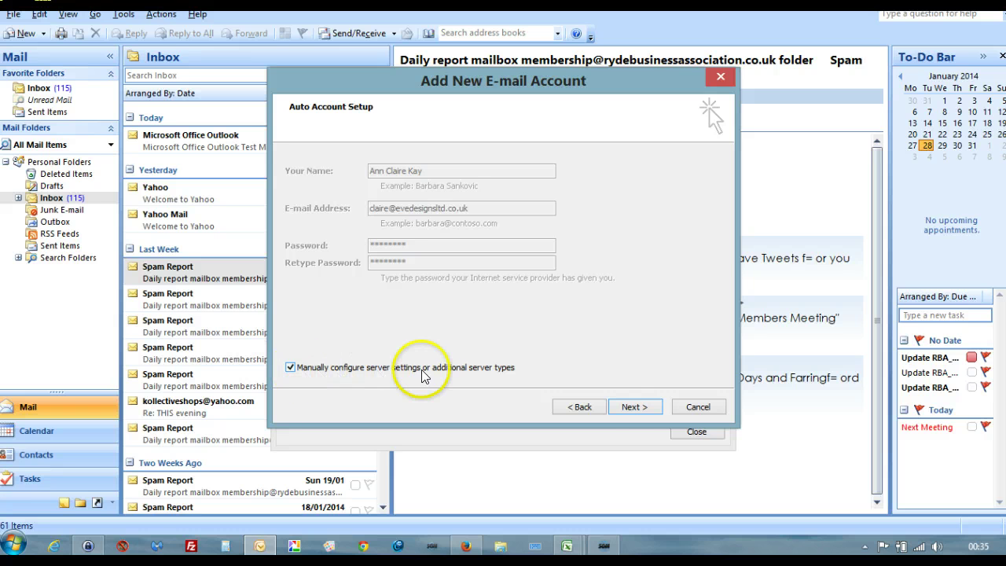
click(630, 407)
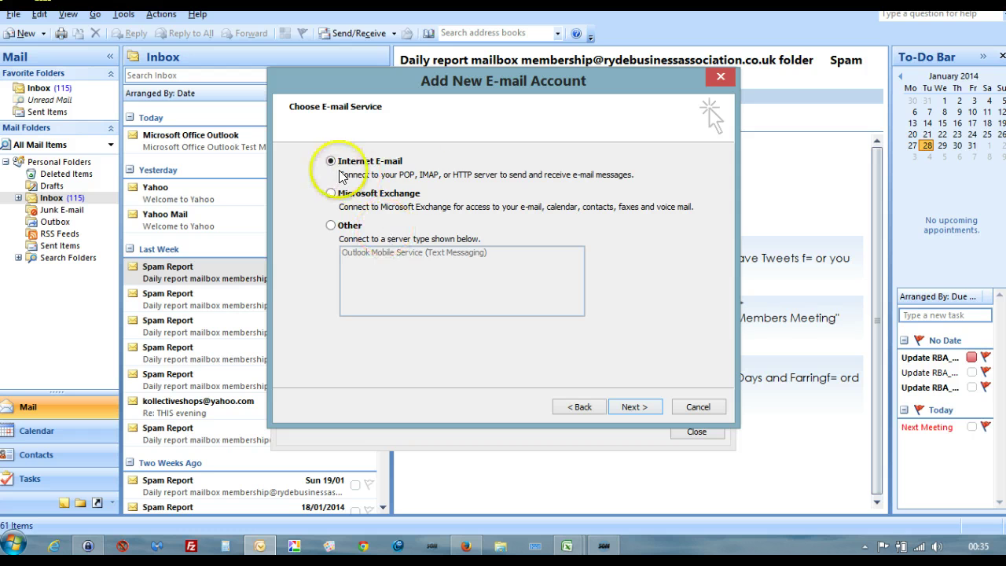
click(637, 407)
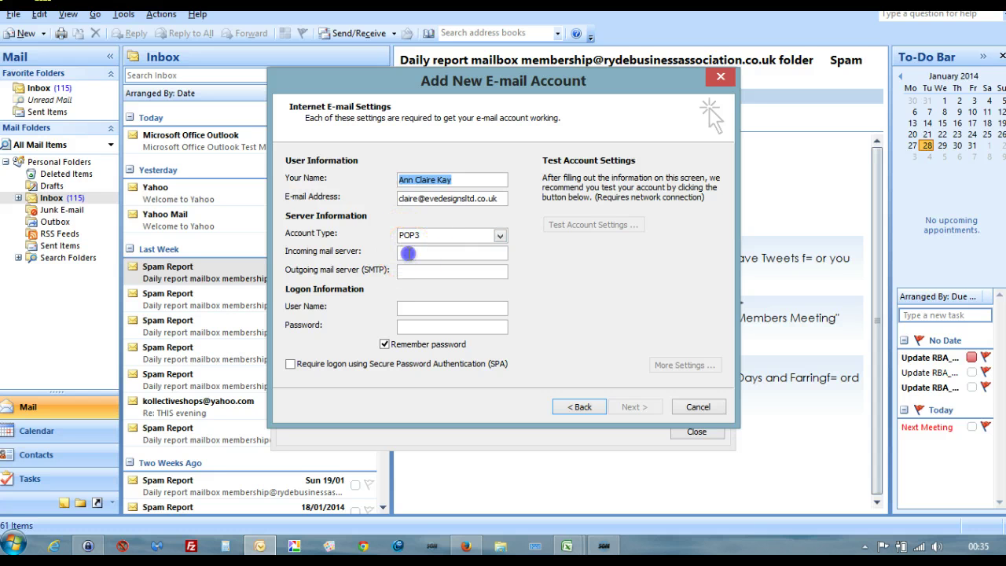
Step: Enter POP3 servers pop.1and1.co.uk and auth.smpt.1and1.co.uk with the logon user name and password
click(410, 253)
text(pop.1a)
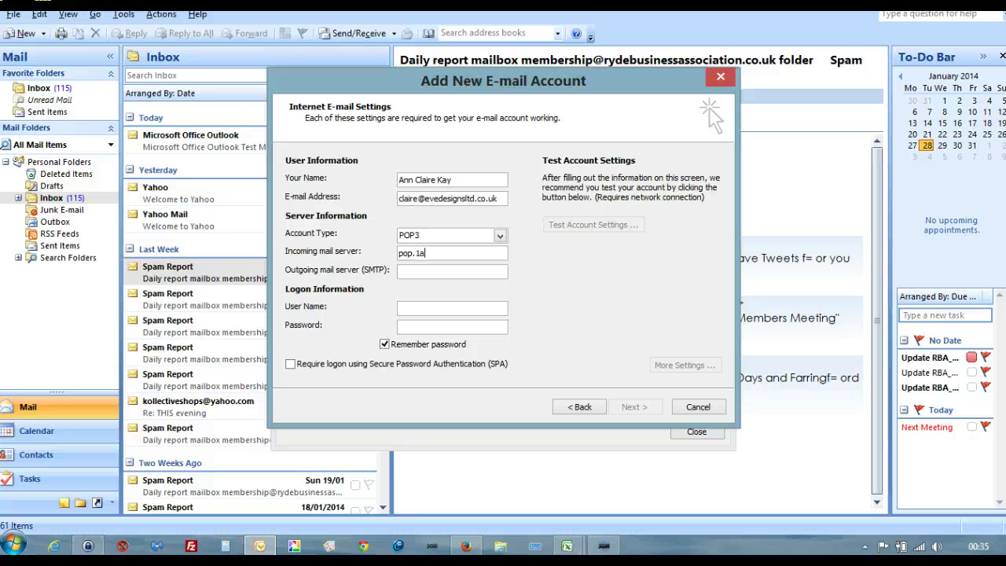
text(nd1.co.uk)
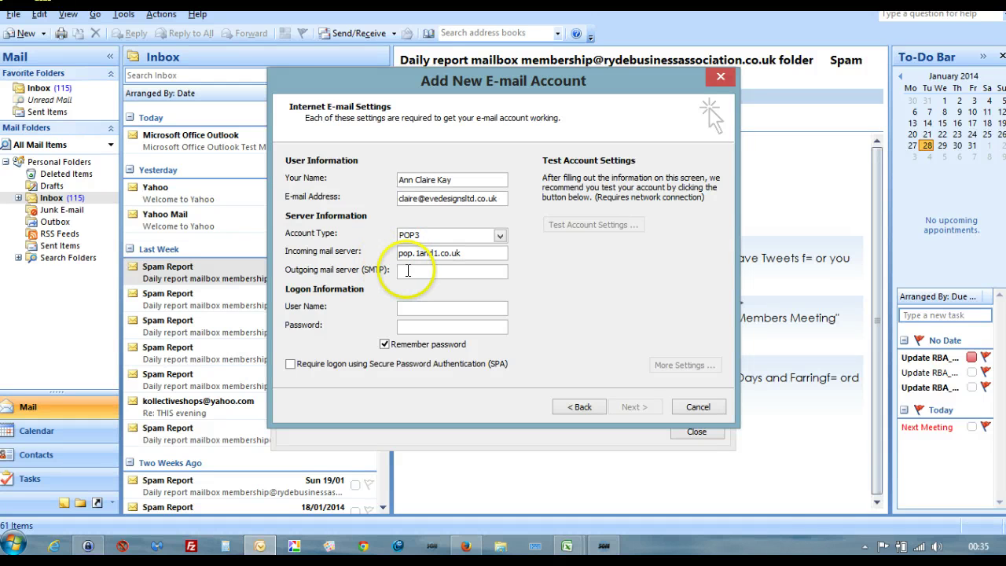
click(408, 270)
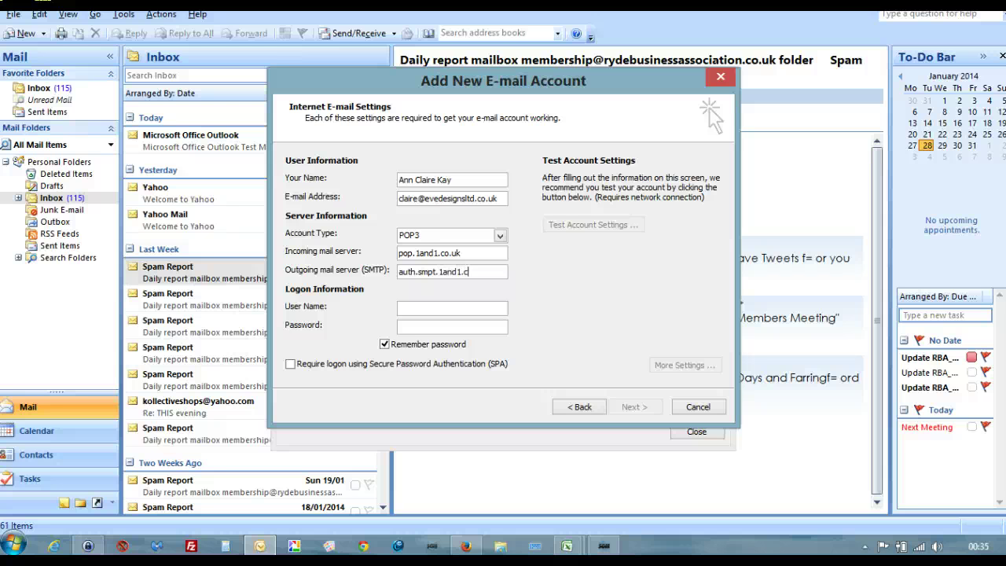
text(o.uk)
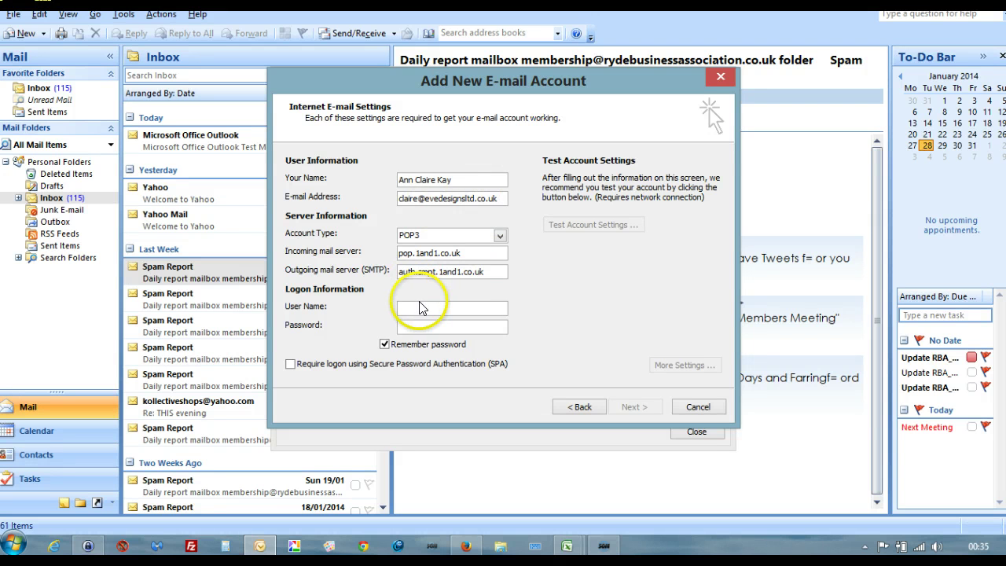
click(419, 306)
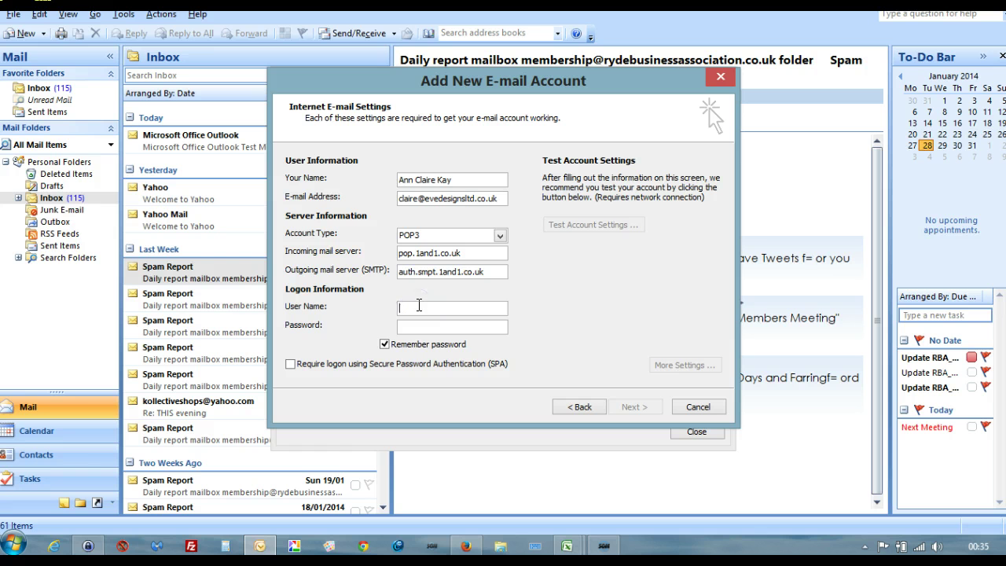
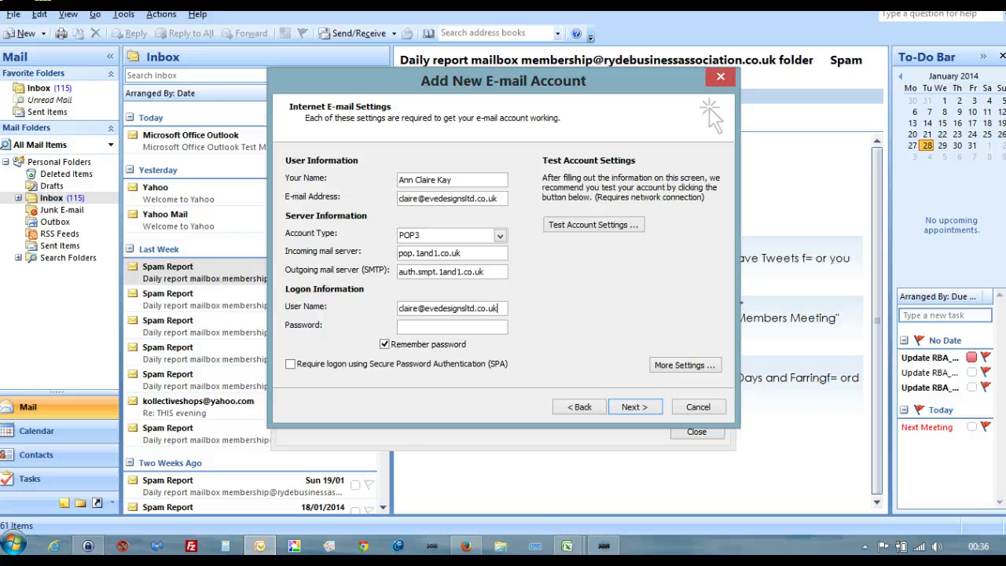
click(420, 323)
click(633, 311)
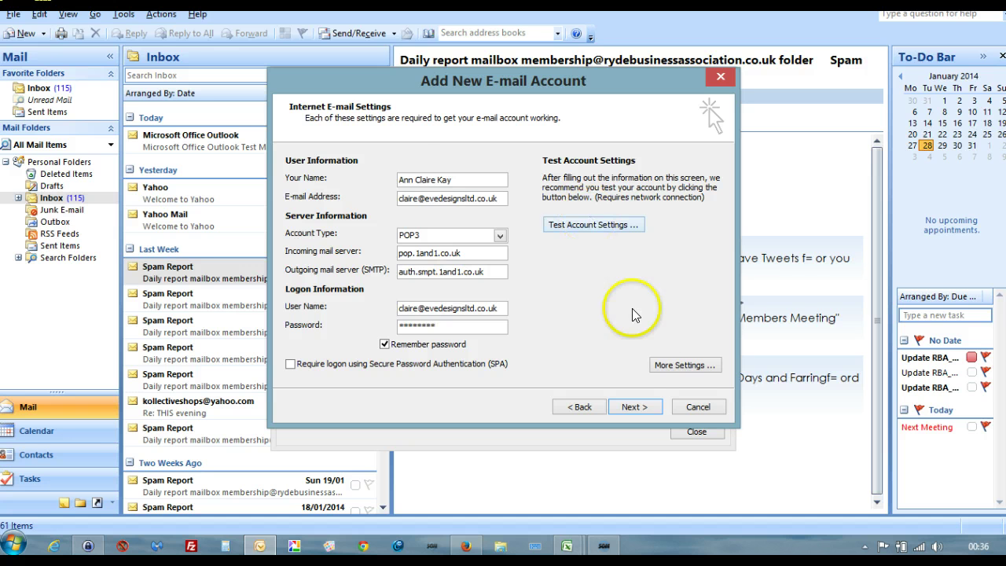
Step: In More Settings, require authentication for the outgoing server
click(676, 365)
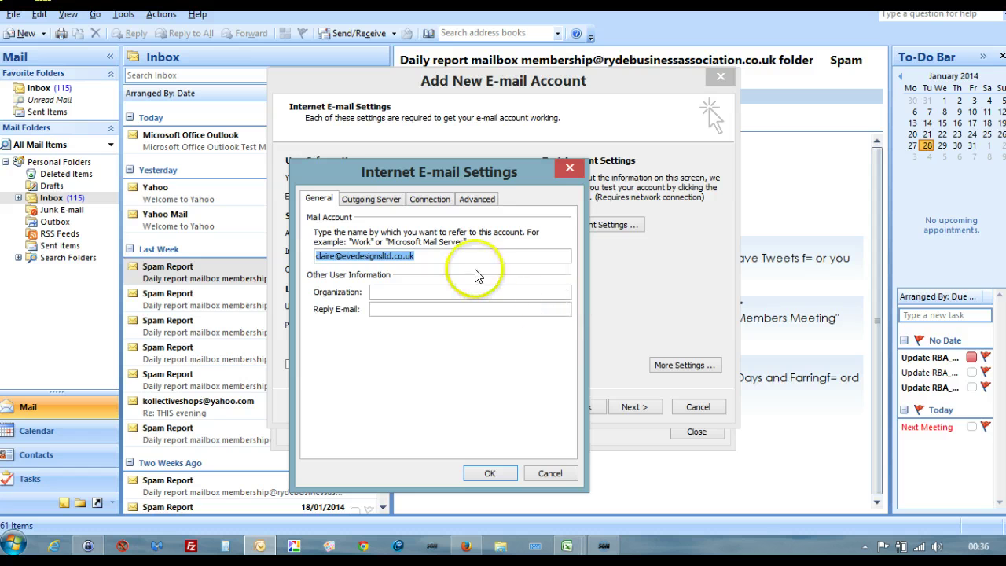
click(379, 200)
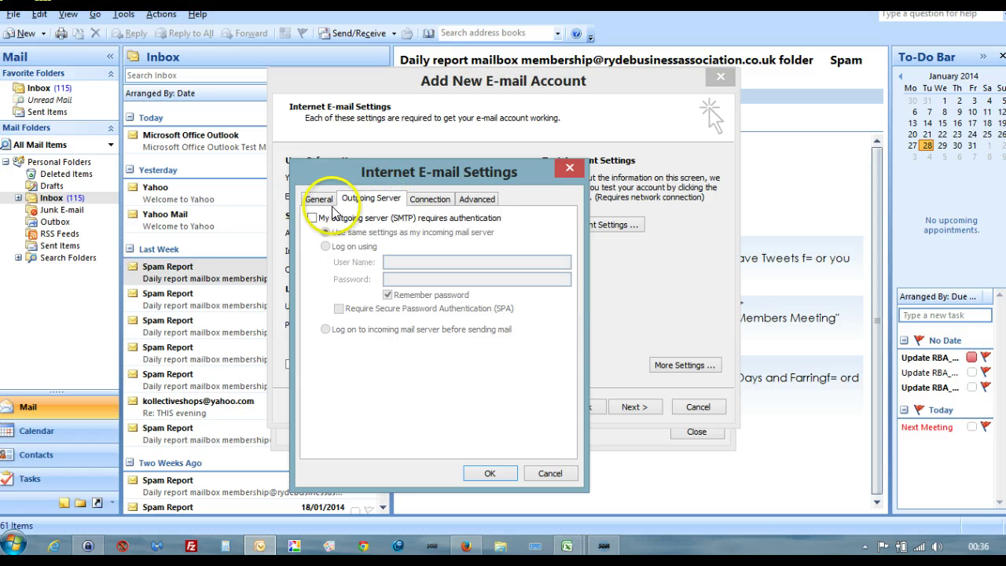
click(311, 218)
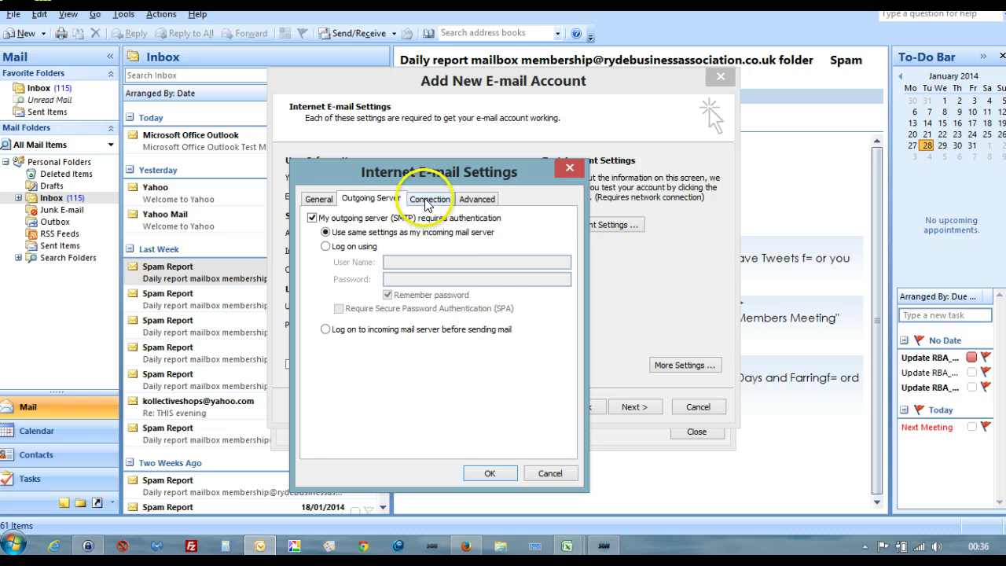
Step: Use SSL for incoming and TLS for outgoing mail, keep server copies until deleted, and confirm
click(474, 200)
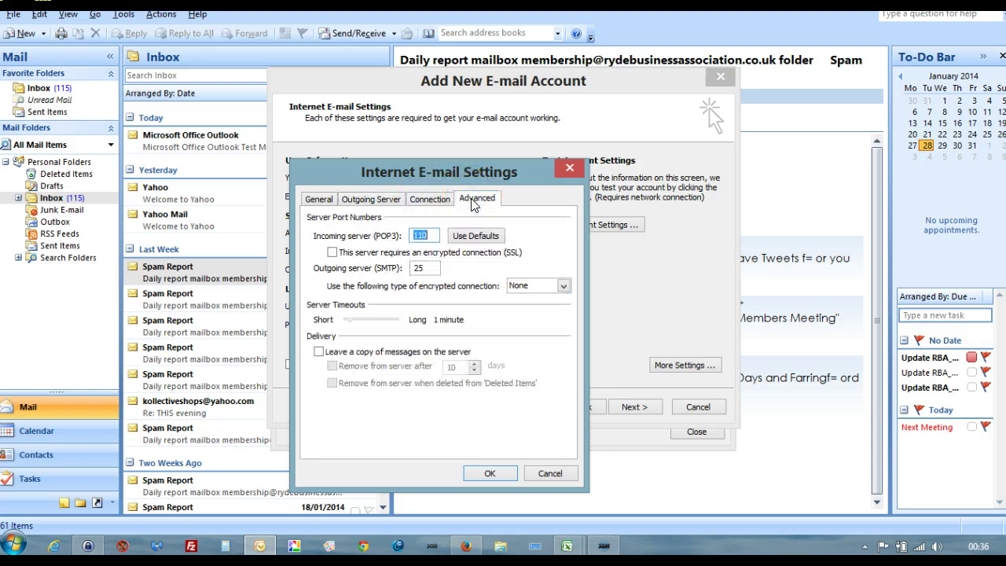
click(333, 253)
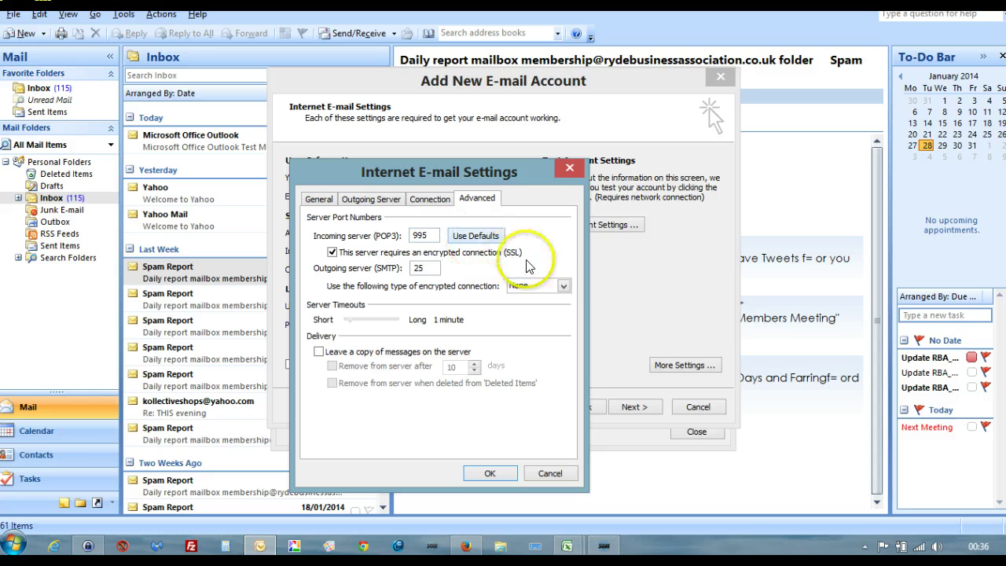
click(563, 285)
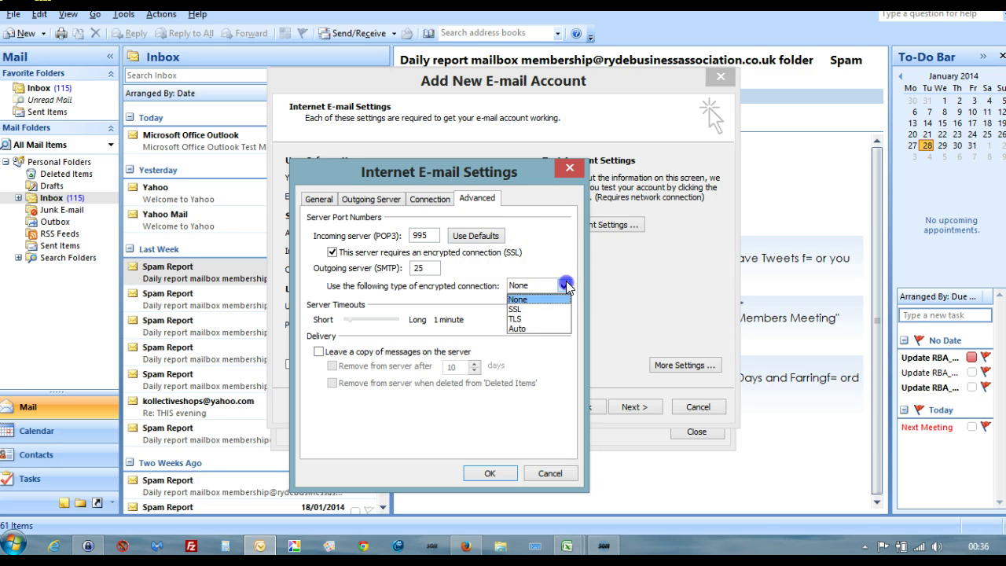
click(515, 322)
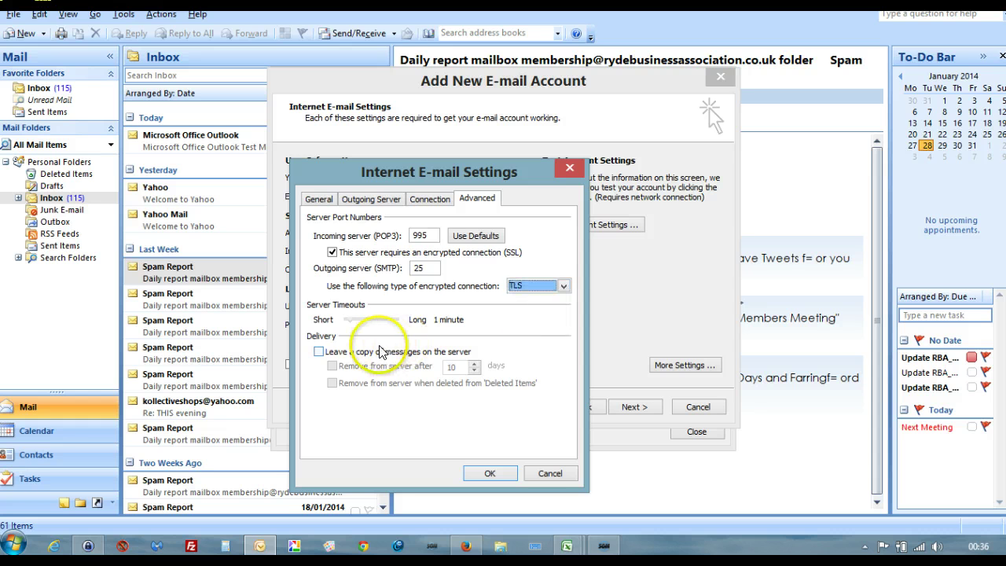
click(319, 352)
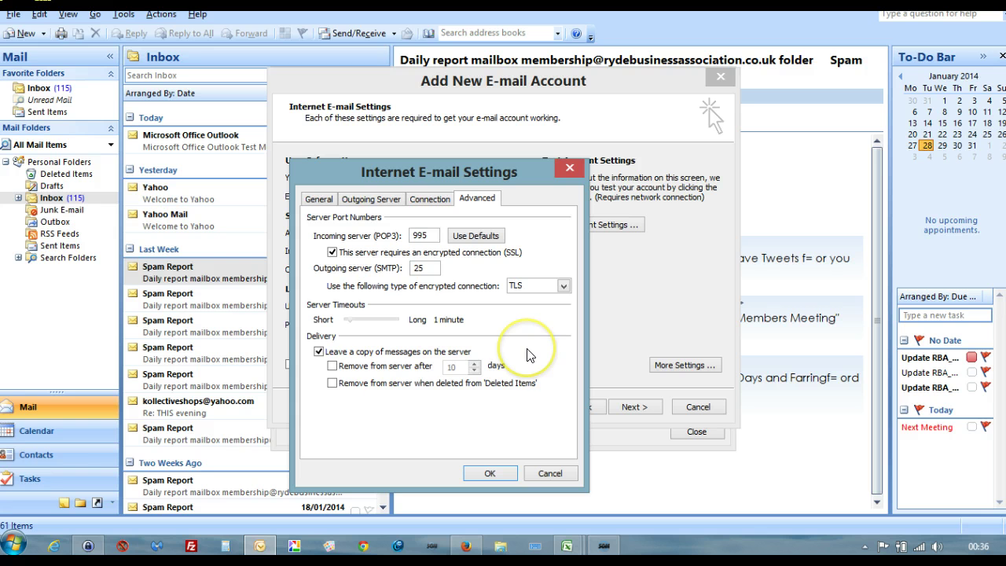
click(332, 384)
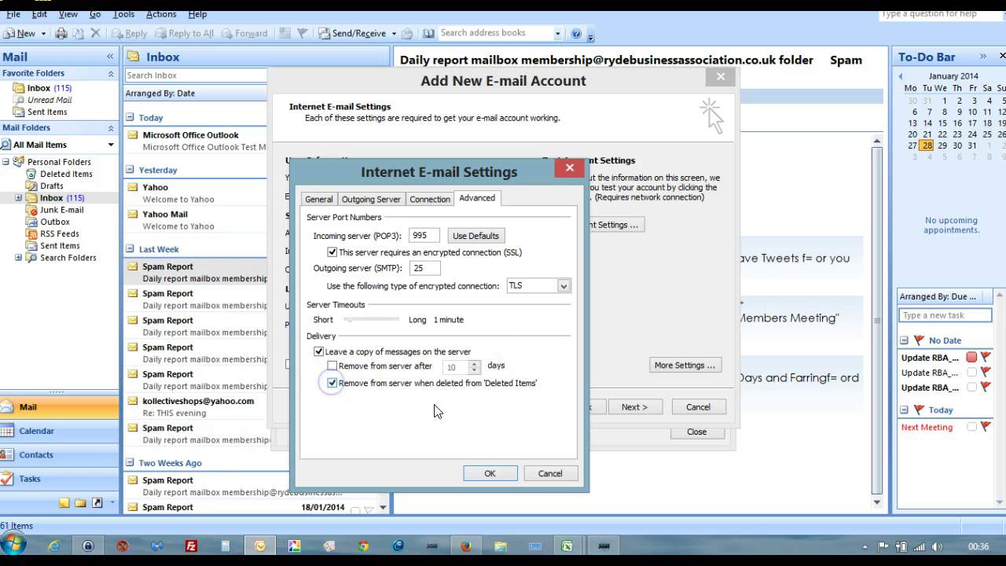
click(490, 473)
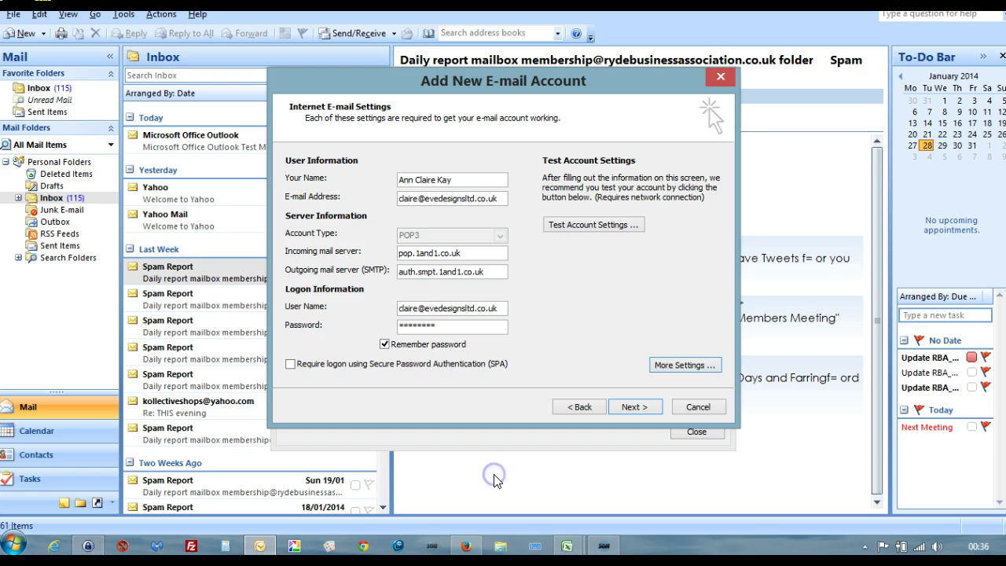
Step: Run the account test, dismiss the repeated password prompts, and stop the failing test
click(594, 226)
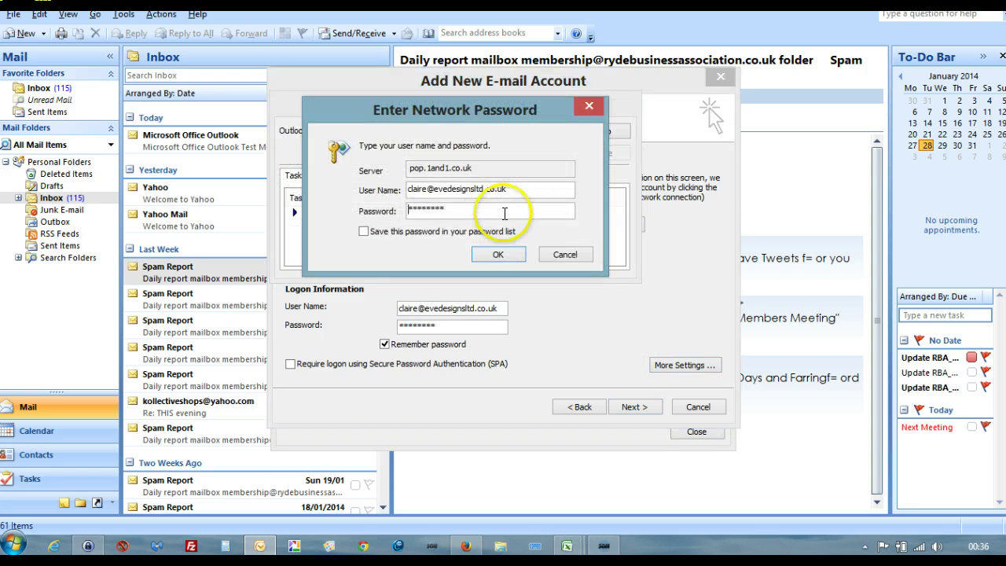
click(505, 253)
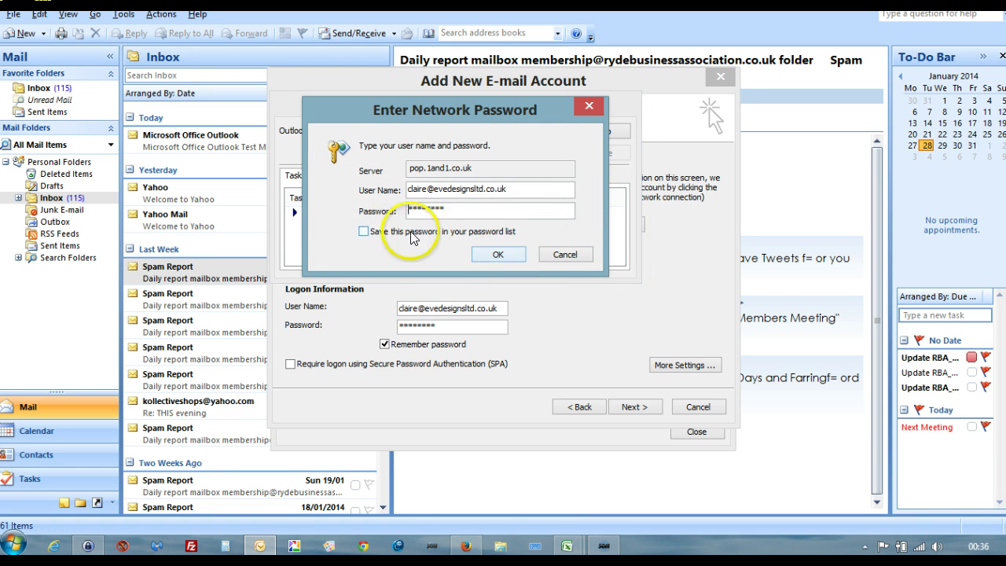
click(364, 231)
click(487, 254)
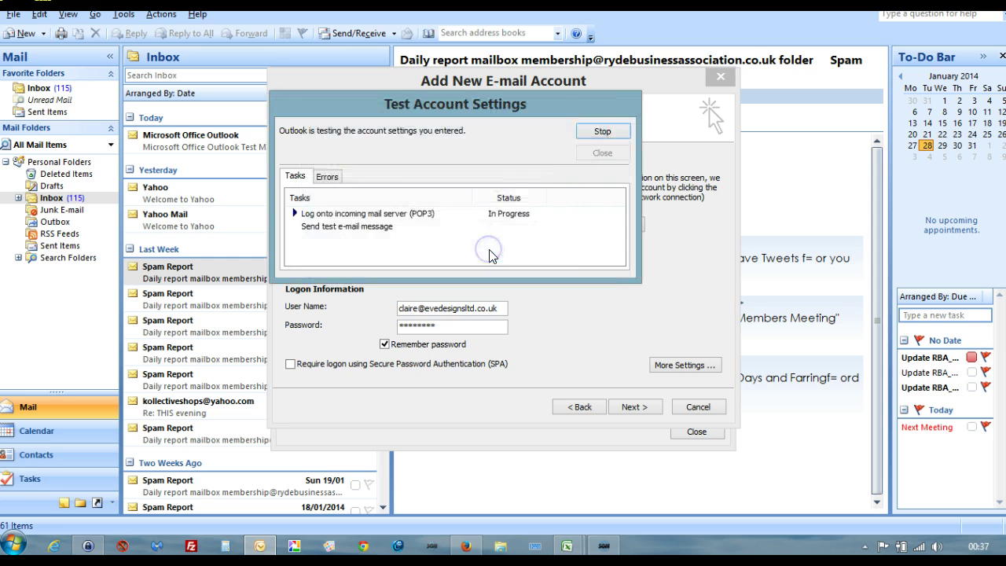
click(553, 255)
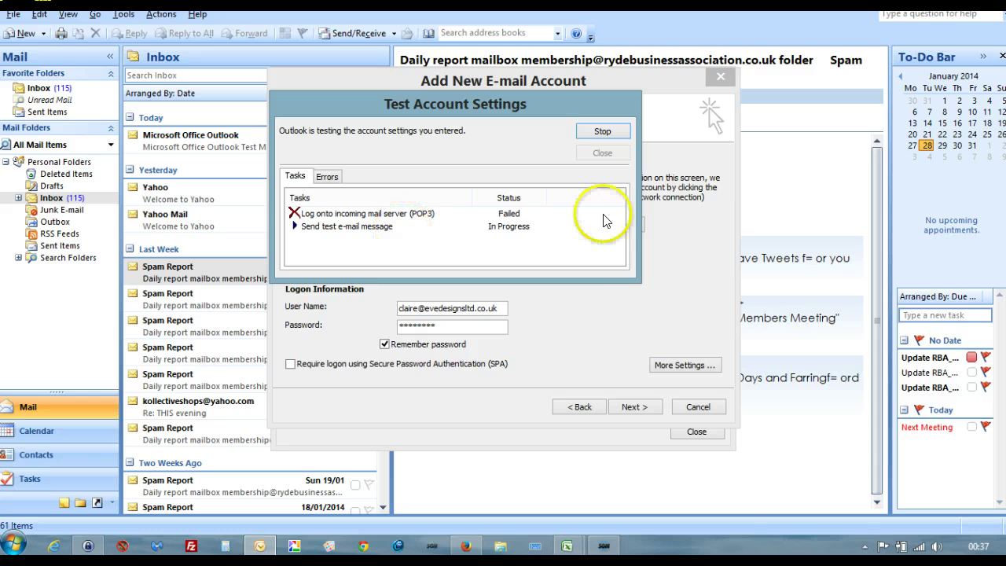
click(611, 132)
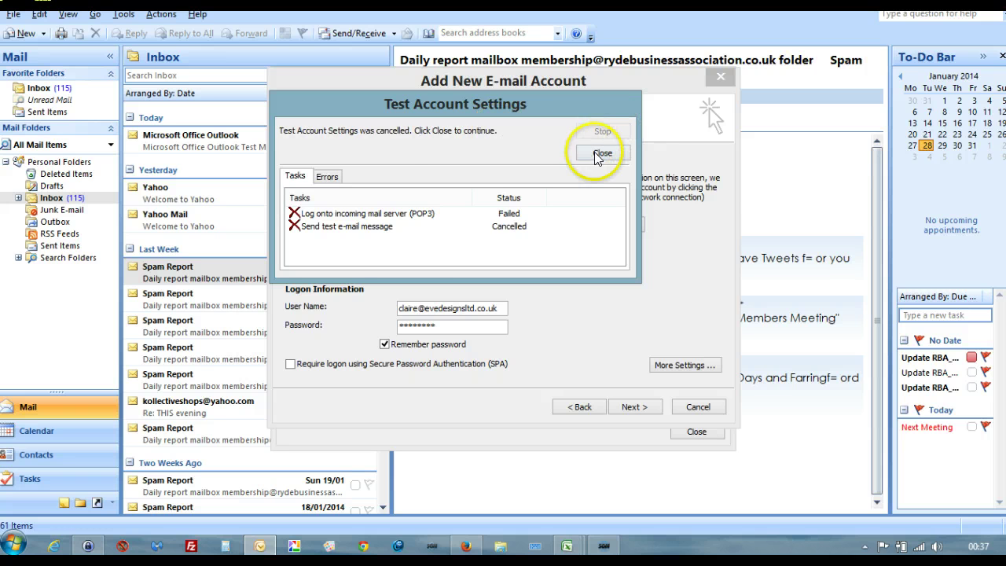
click(597, 155)
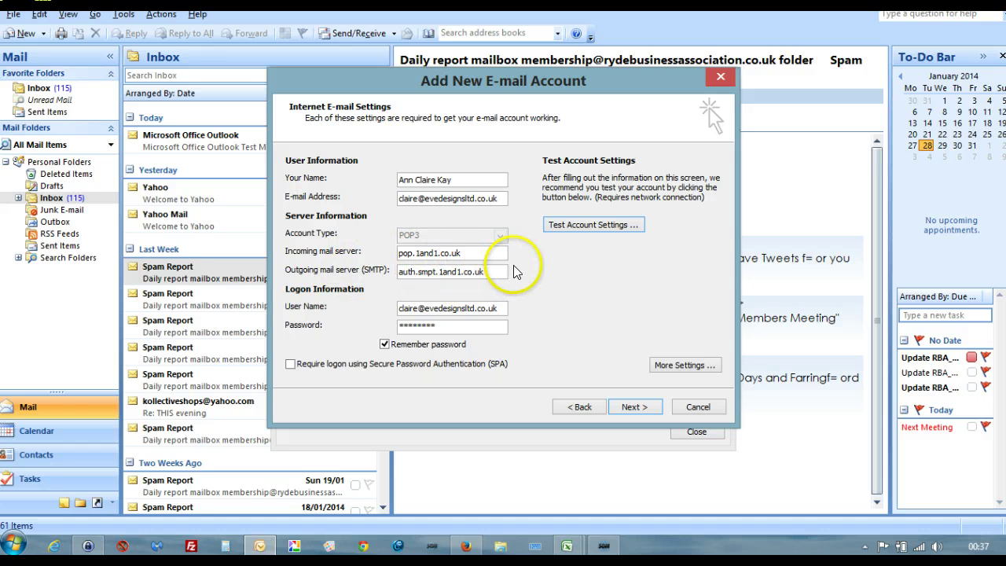
Step: Complete the wizard so the business-domain POP3 account appears as the fourth account
click(633, 407)
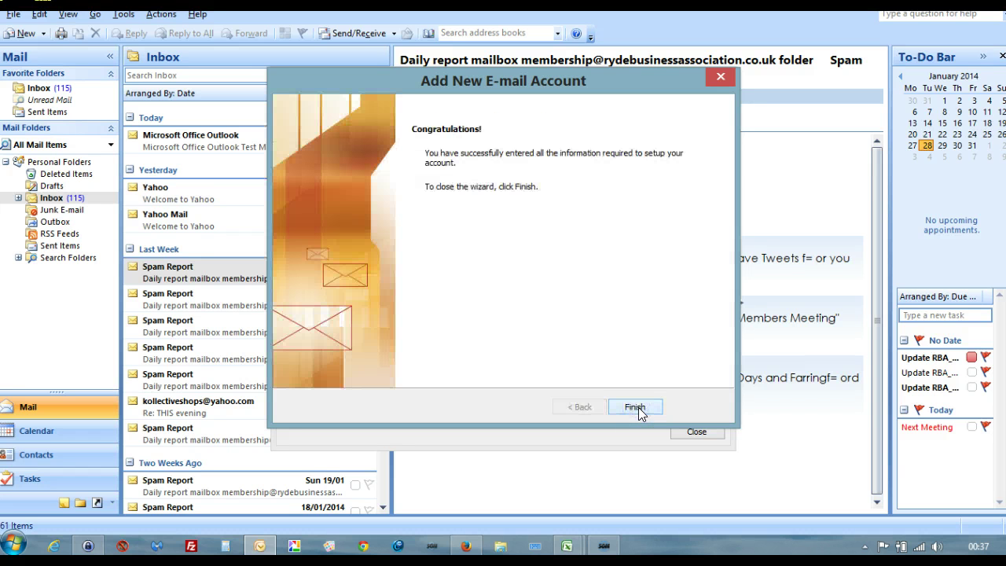
click(635, 407)
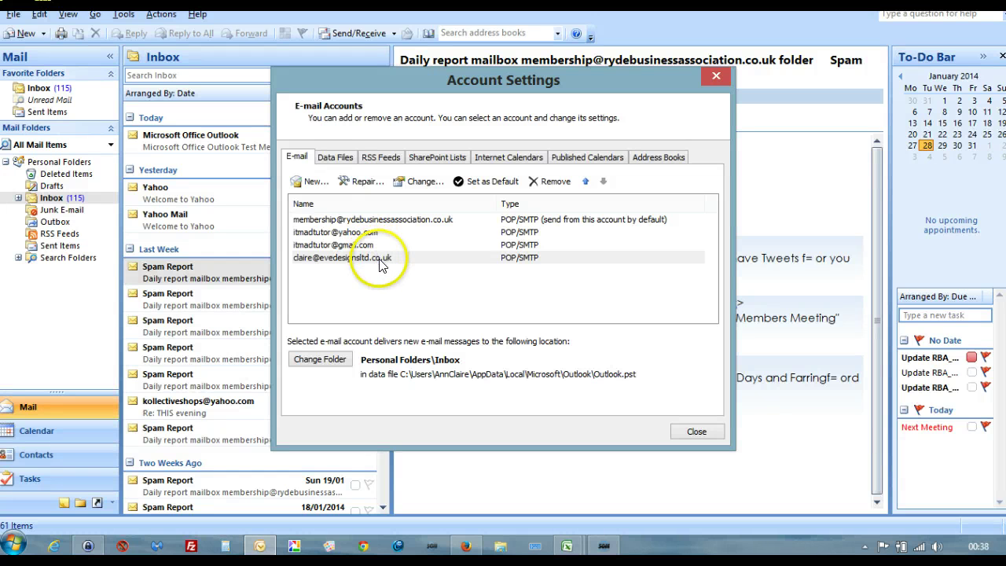
Step: Delete the new business-domain POP3 account and the Gmail test account, then close Account Settings
click(379, 262)
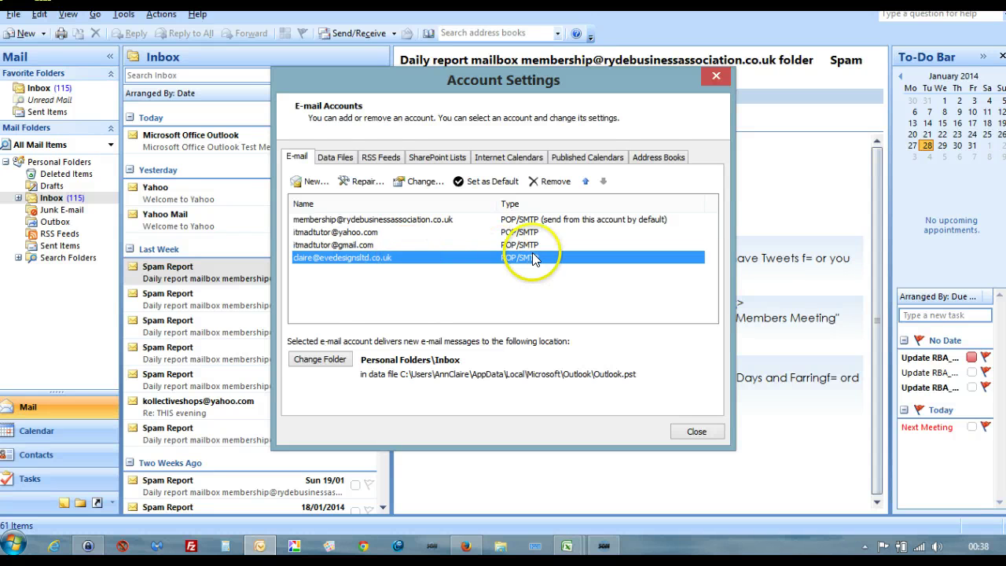
click(535, 181)
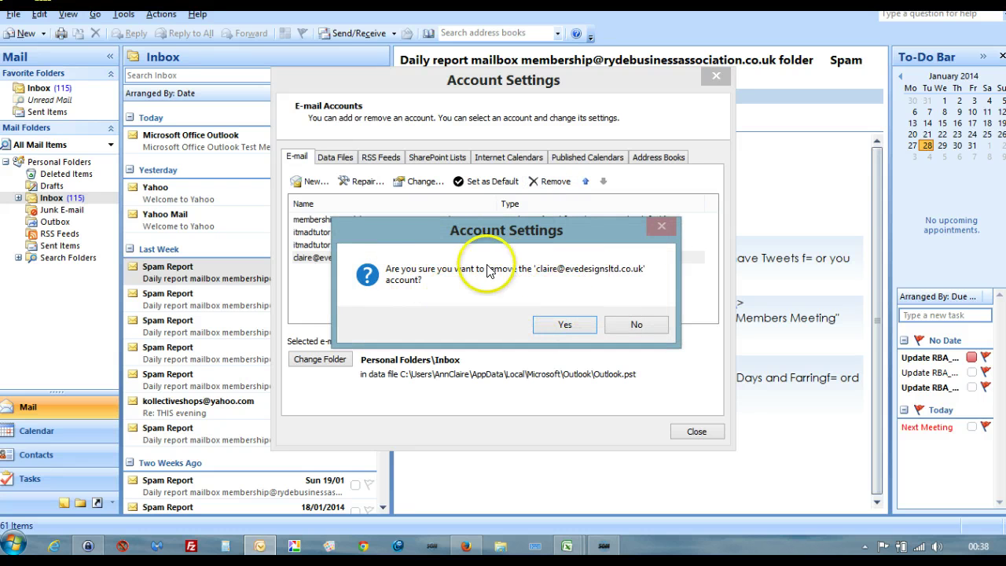
click(565, 324)
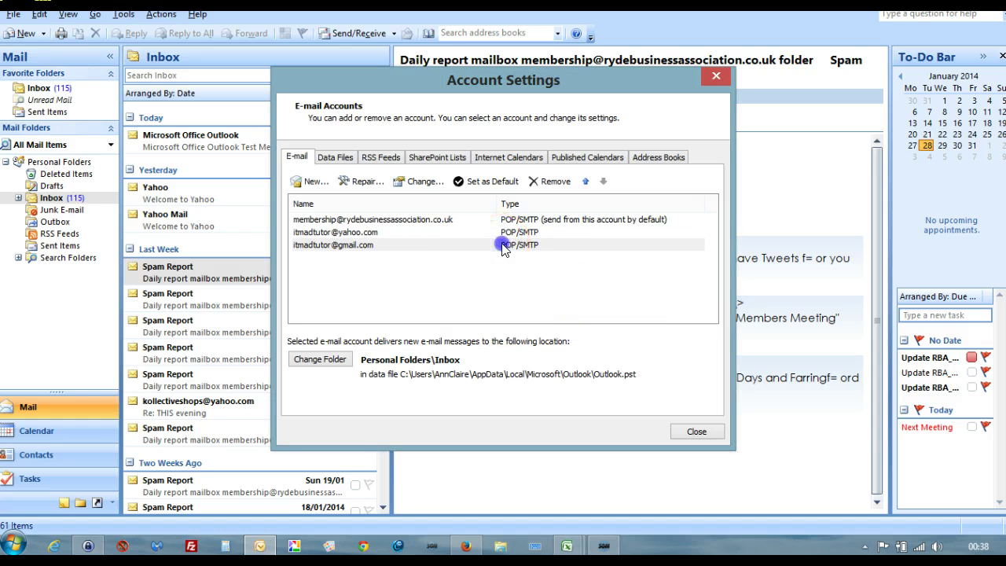
click(503, 246)
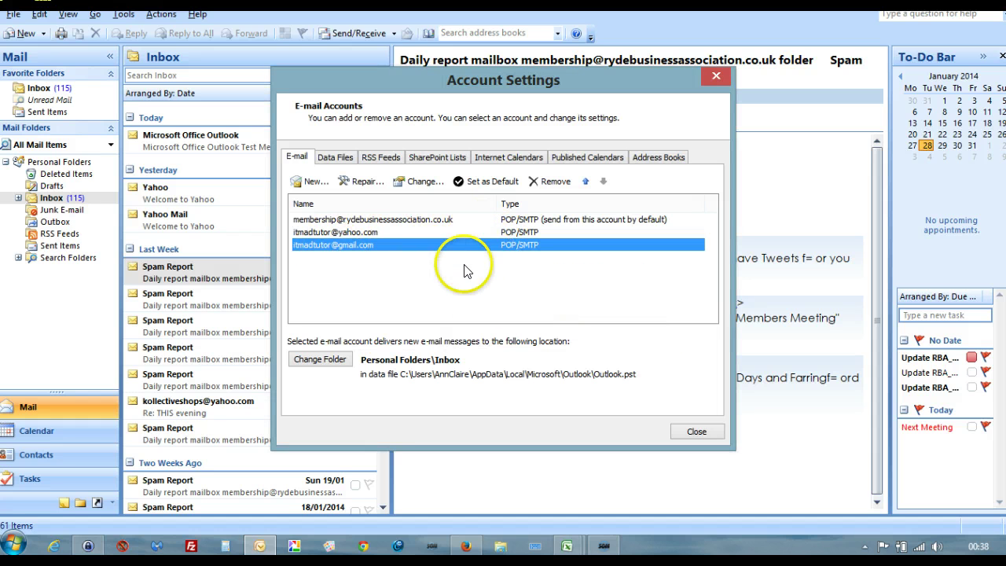
click(551, 182)
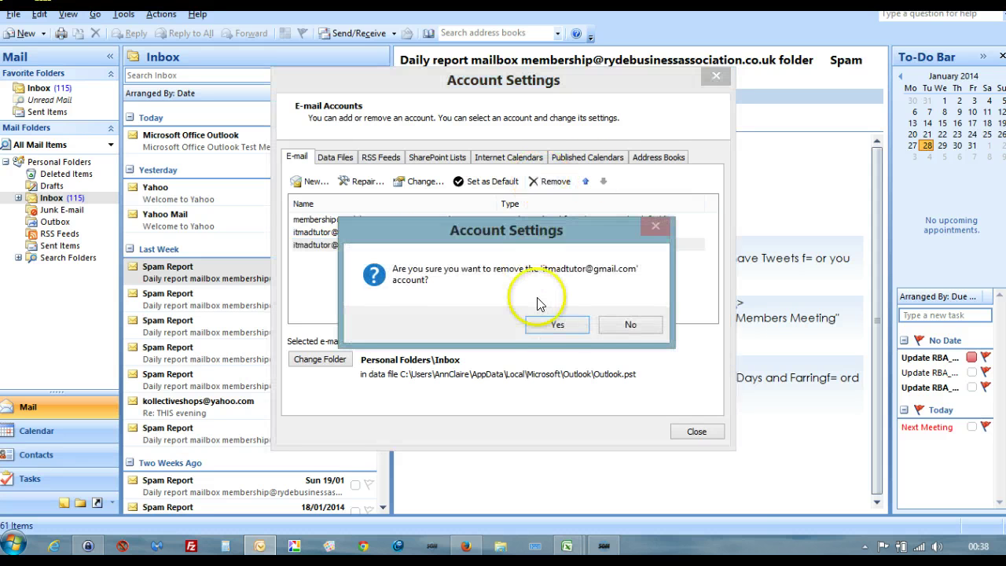
click(555, 325)
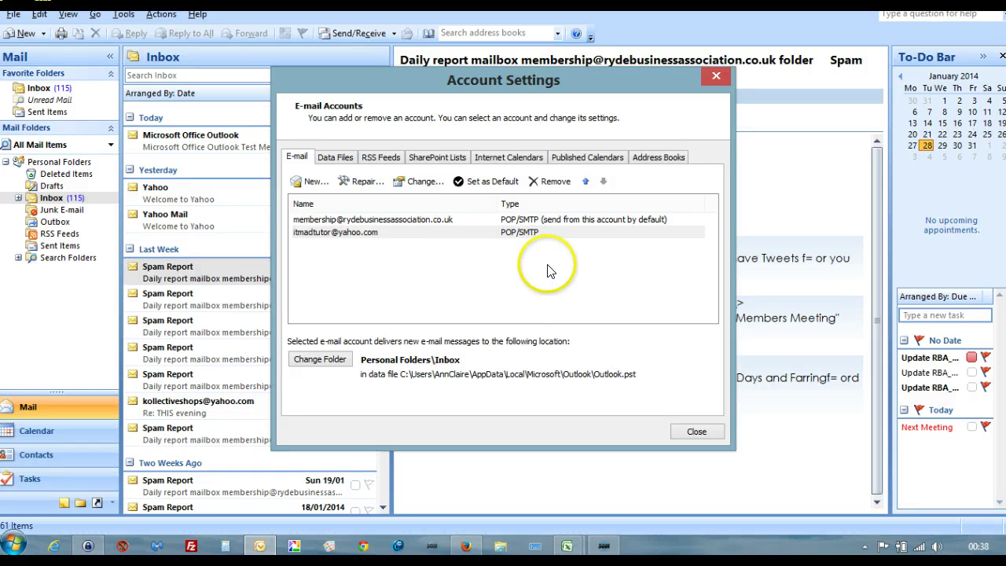
click(692, 432)
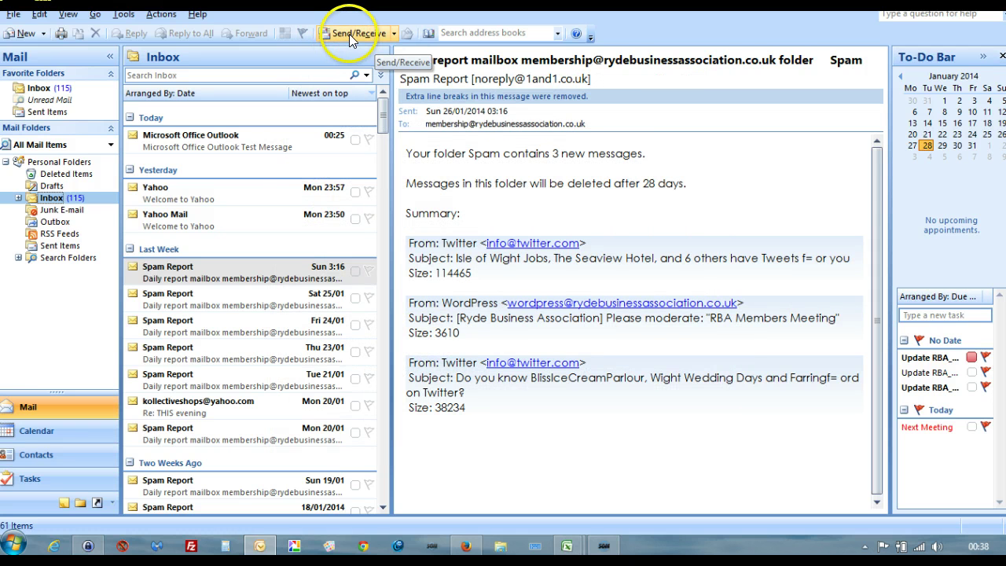
Step: Send/receive mail and open today's Microsoft Office Outlook Test Message
click(349, 33)
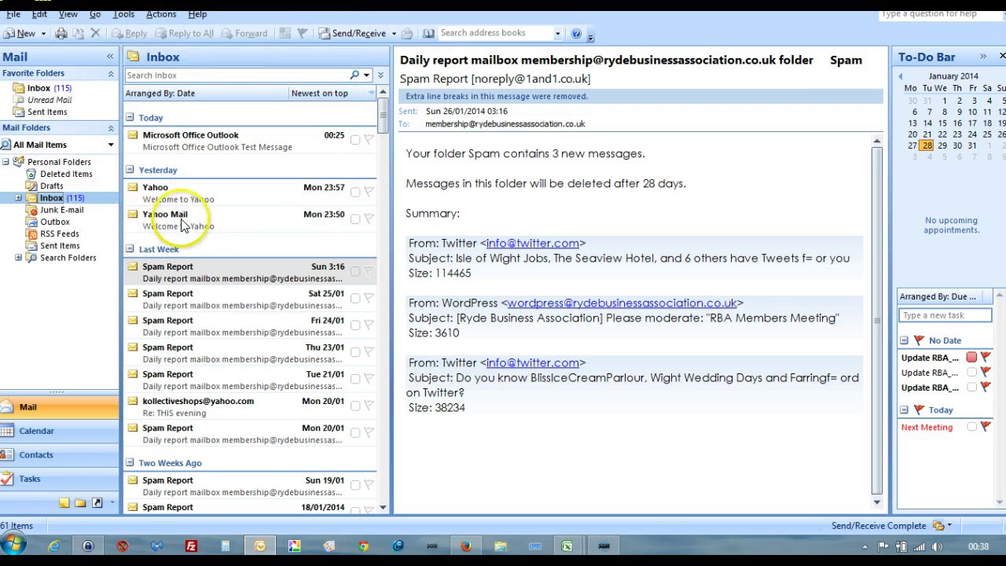
click(174, 142)
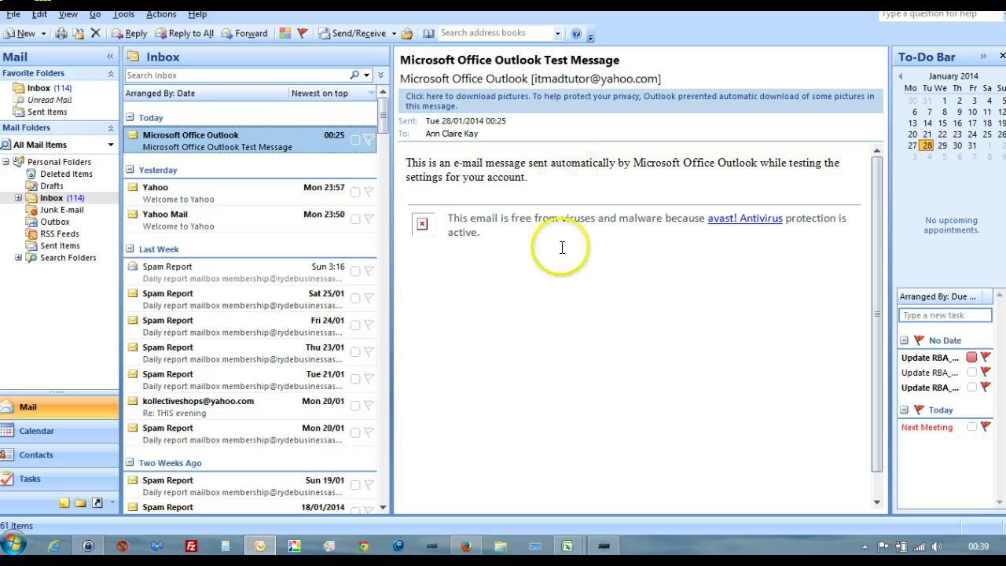
Step: Add the sender of the first Welcome to Yahoo message to the Safe Senders List
click(153, 193)
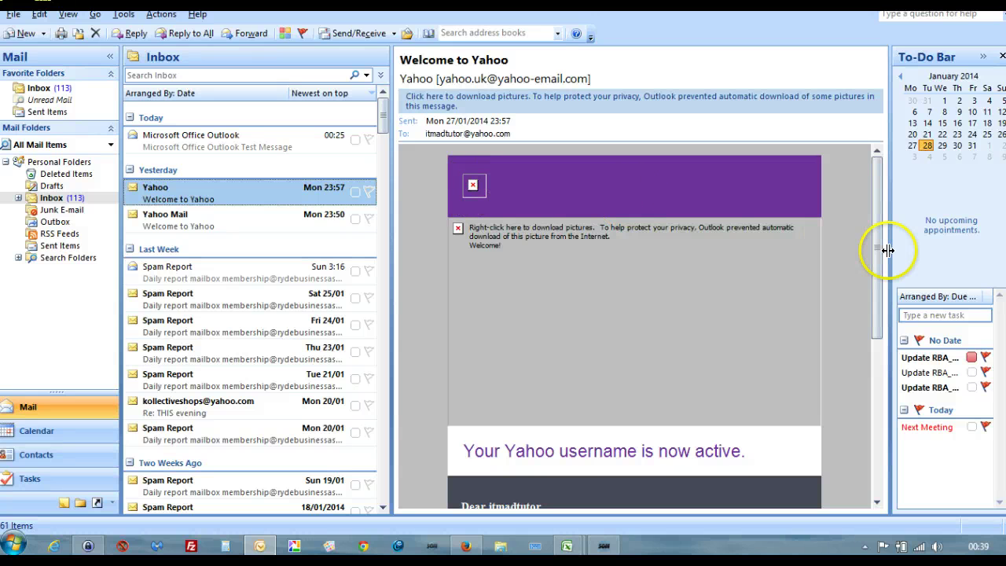
drag(878, 265, 903, 386)
click(916, 387)
drag(881, 279, 857, 161)
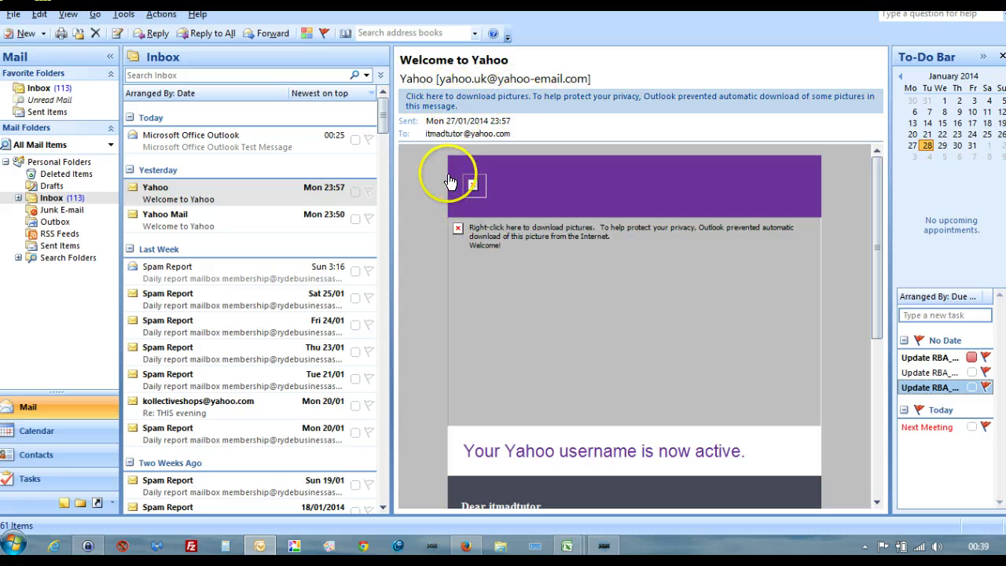
click(442, 96)
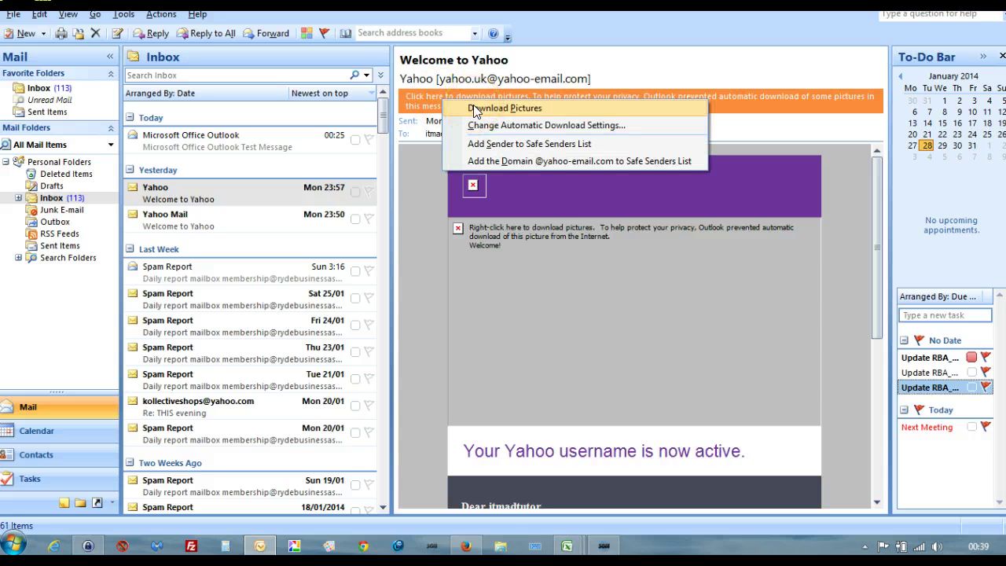
click(483, 144)
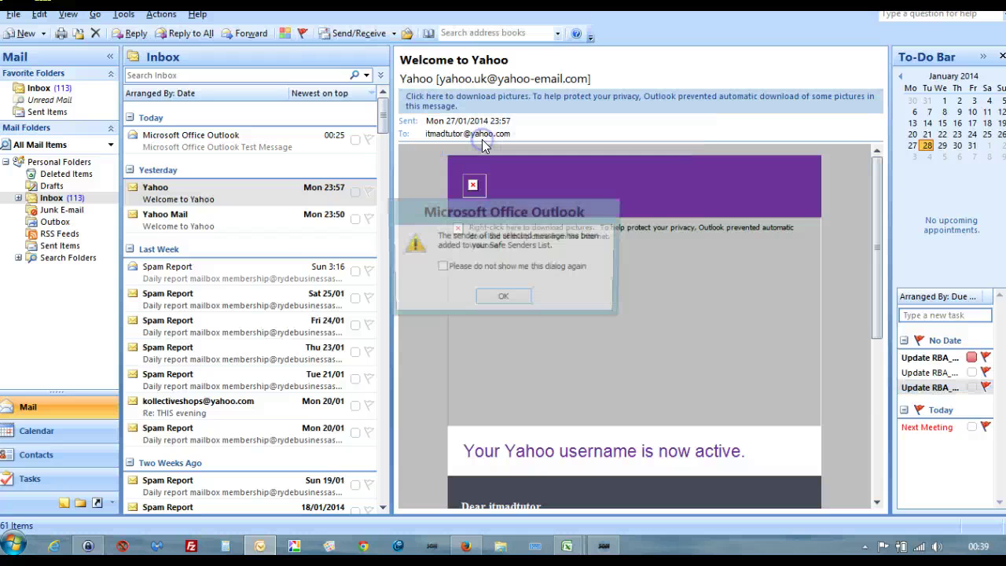
click(503, 300)
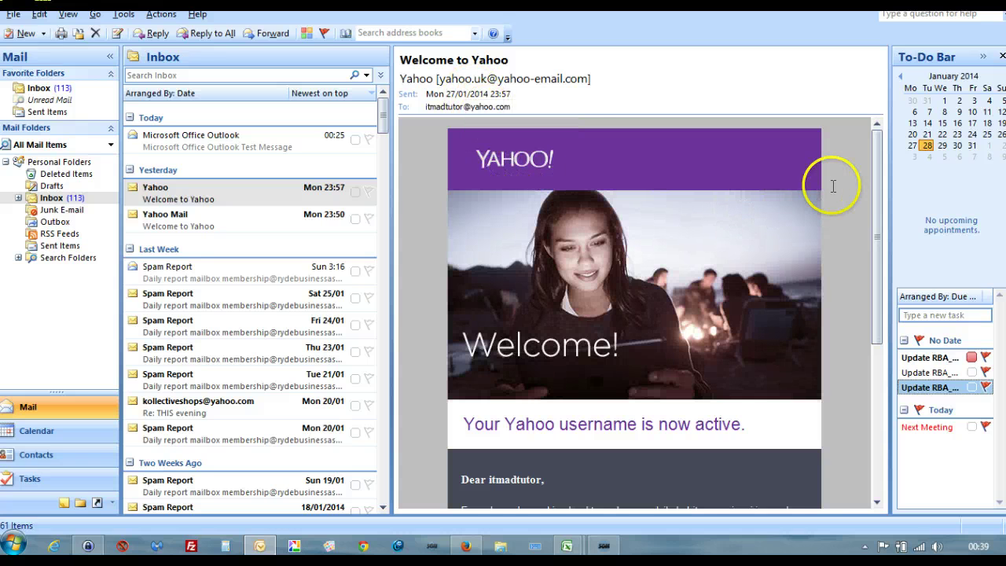
Step: Add the Yahoo Mail welcome message's sender to Safe Senders so its pictures load
drag(883, 207, 868, 187)
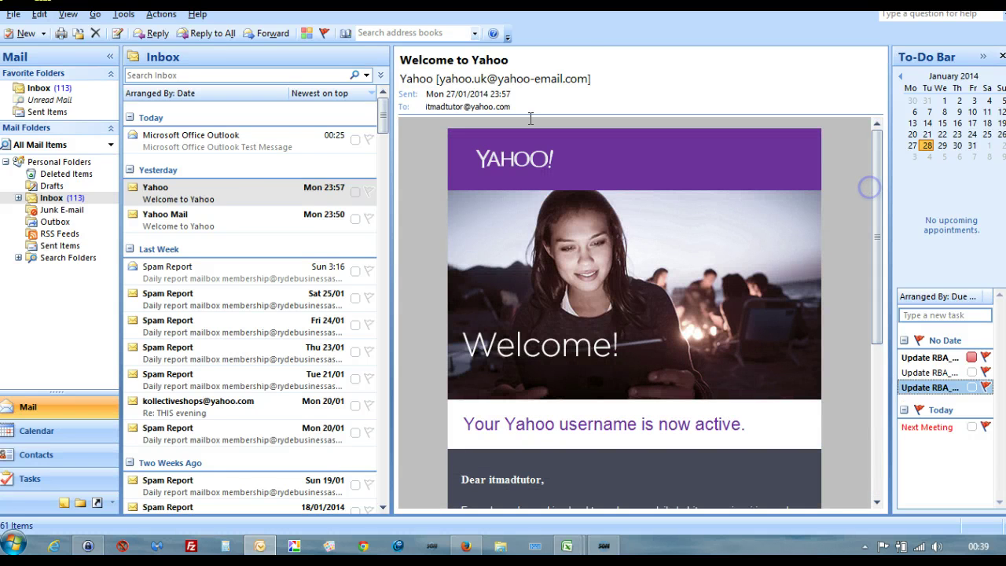
click(271, 218)
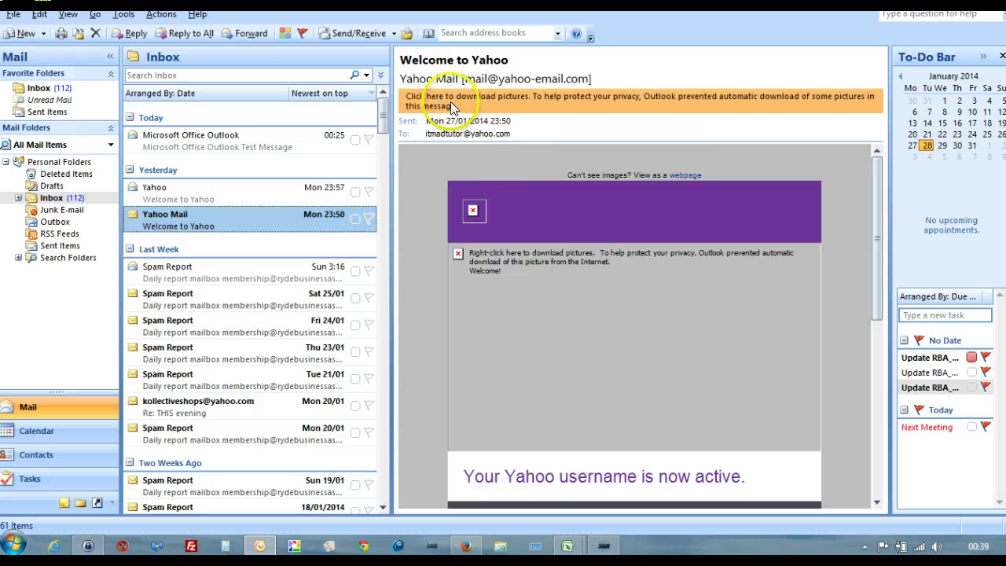
click(450, 101)
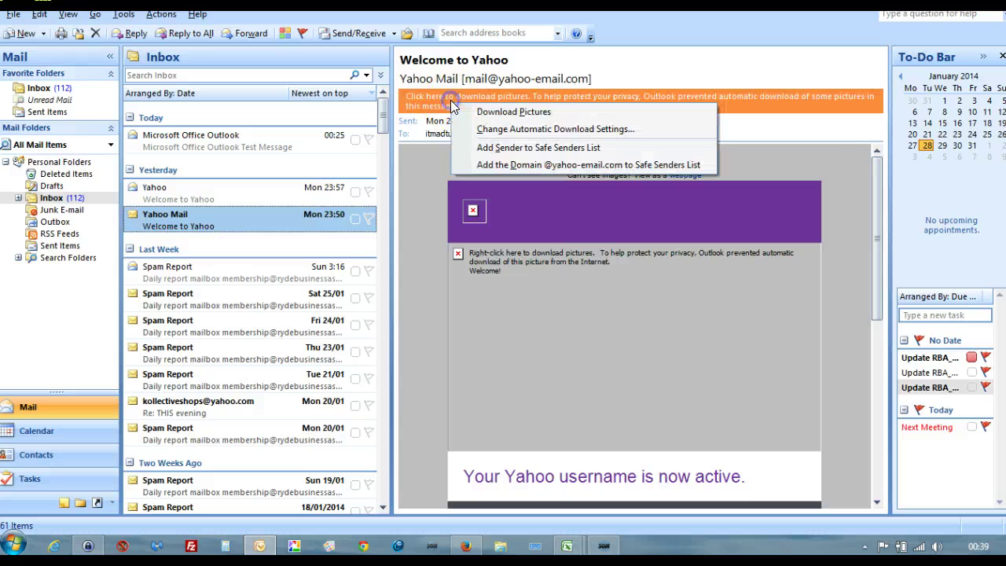
click(495, 147)
click(503, 299)
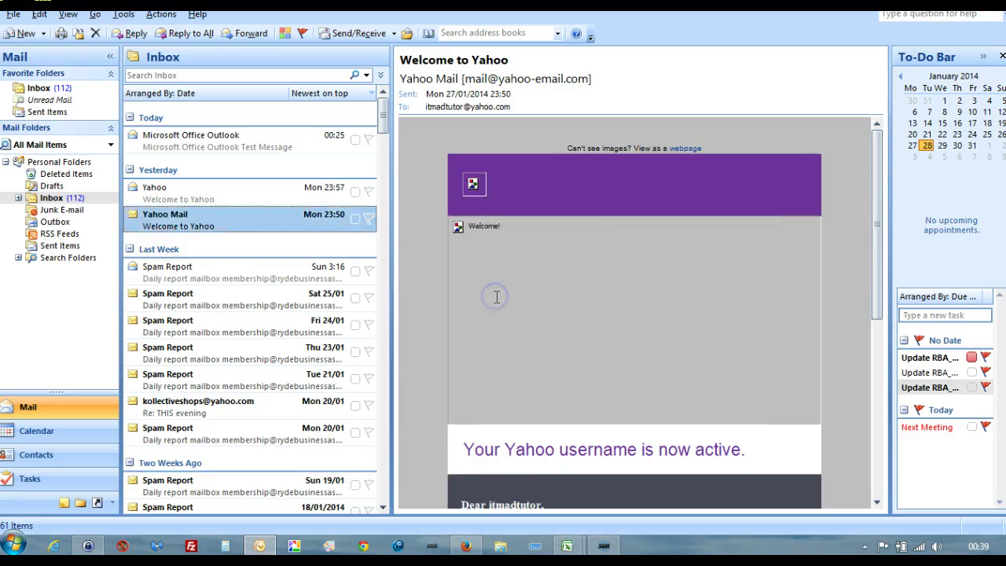